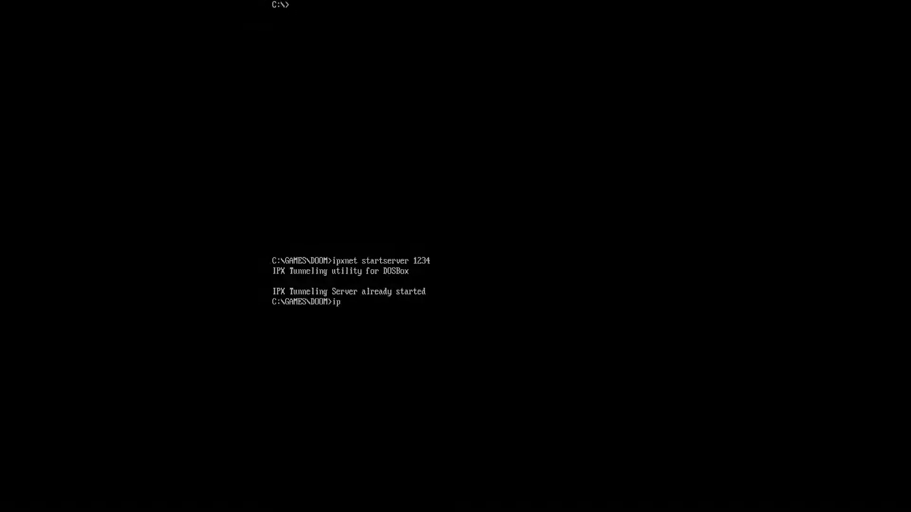
Check the IPX tunneling status in the server's DOS session with ipxnet status.
text(pxnet status)
key(Return)
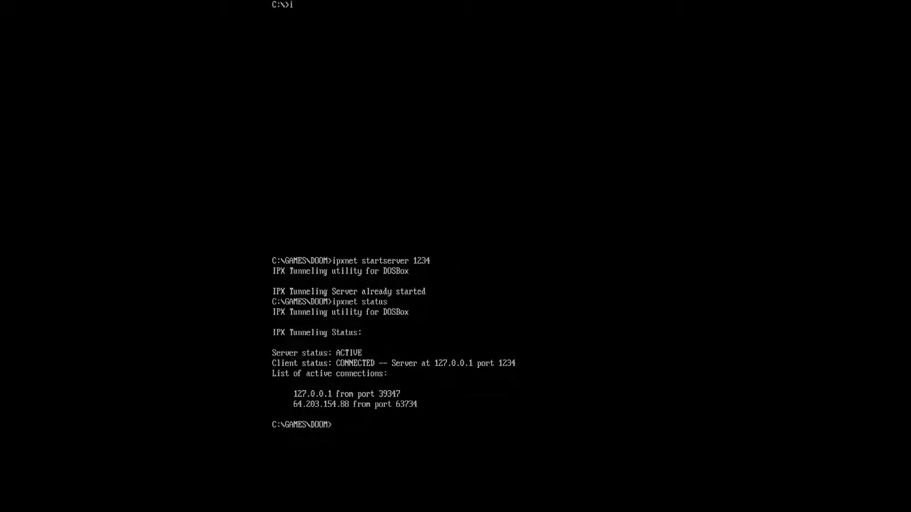
Connect the client's DOS session to the IPX server at 107.182.65.202 on port 1234 with ipxnet connect.
text(pxnet connect 107.182.)
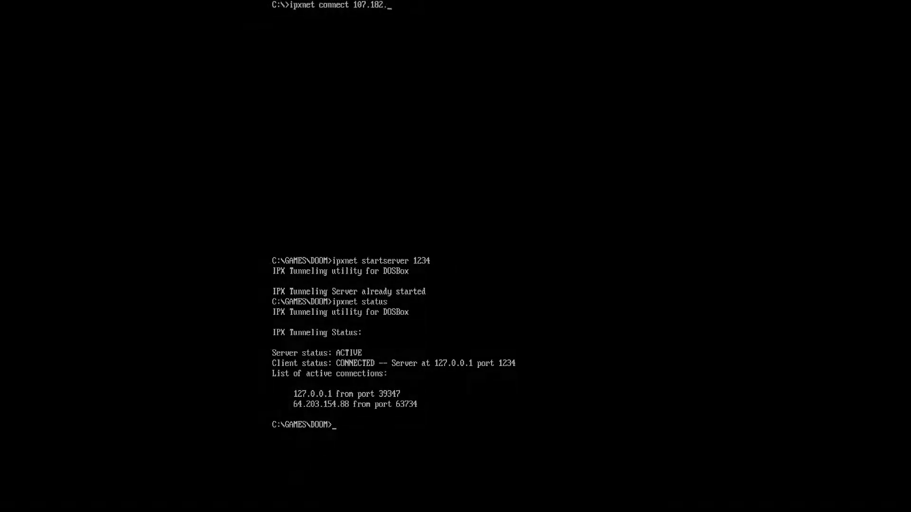
text(65.202 1234)
key(Return)
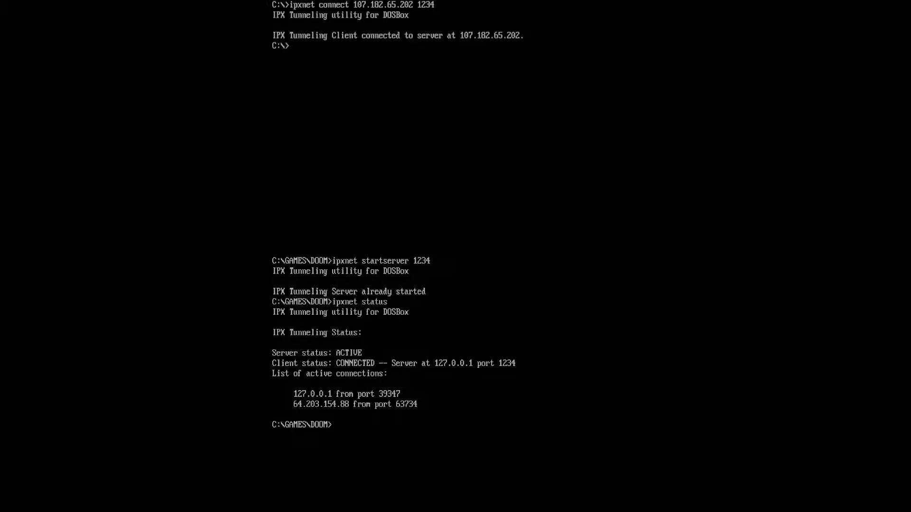
Check the client's IPX tunneling status and send a broadcast ping over the IPX network.
text(ipxnet status)
key(Return)
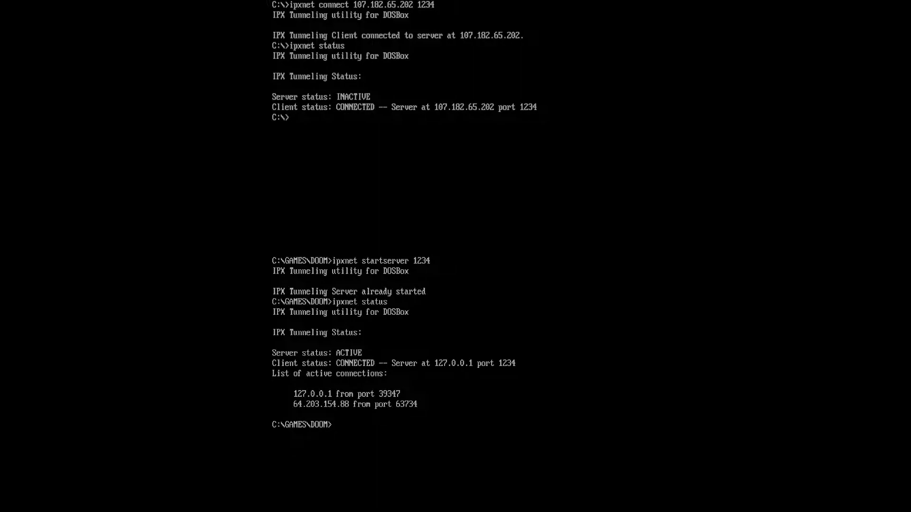
text(pxnet ping)
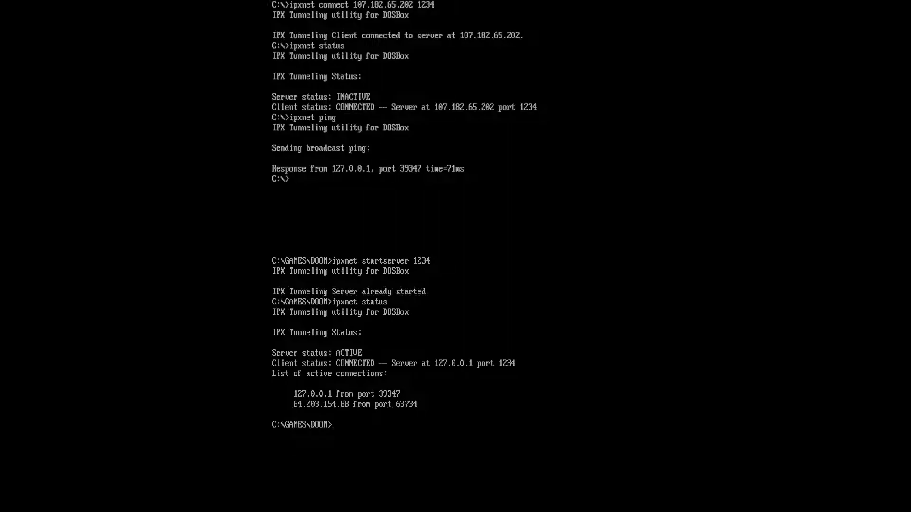
Launch the DOOM setup from games\doom in the client session and highlight Run a Network/Modem/Serial game.
text(cd games\doom)
key(Return)
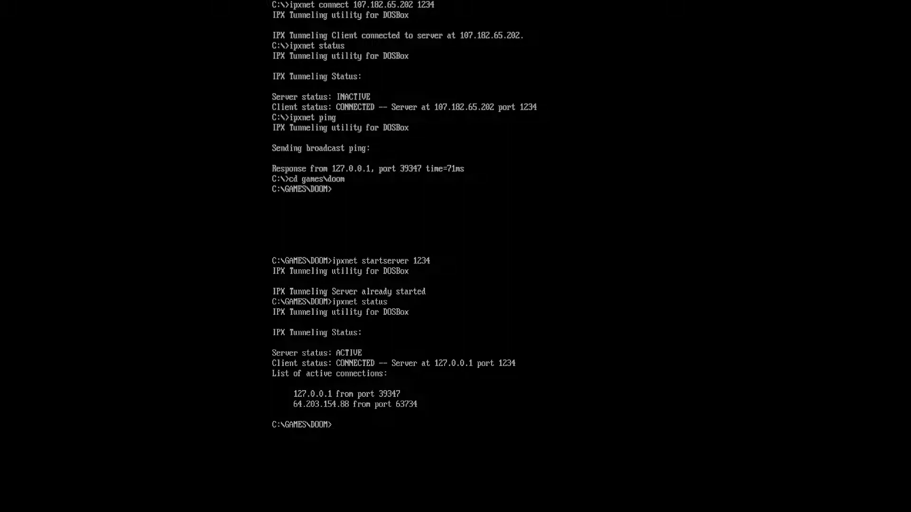
text(setup)
key(Return)
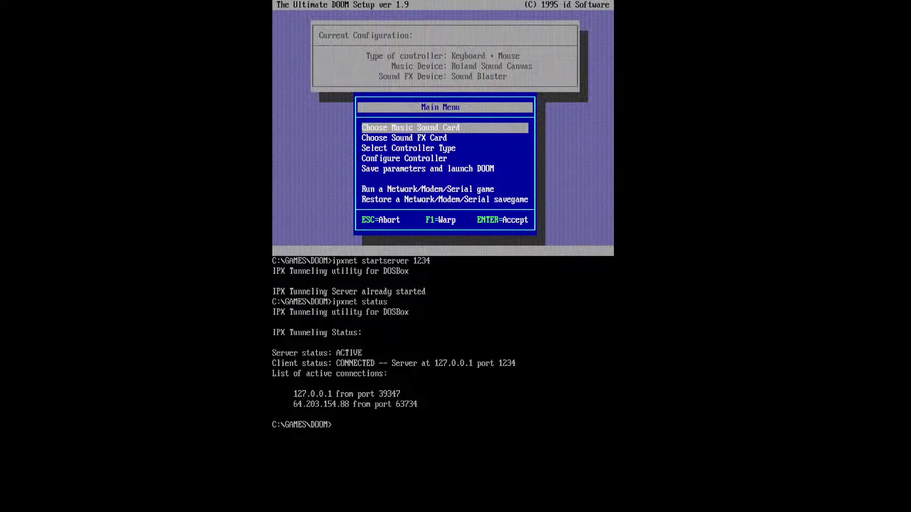
key(Down)
key(Down)
key(Down)
key(Down)
key(Down)
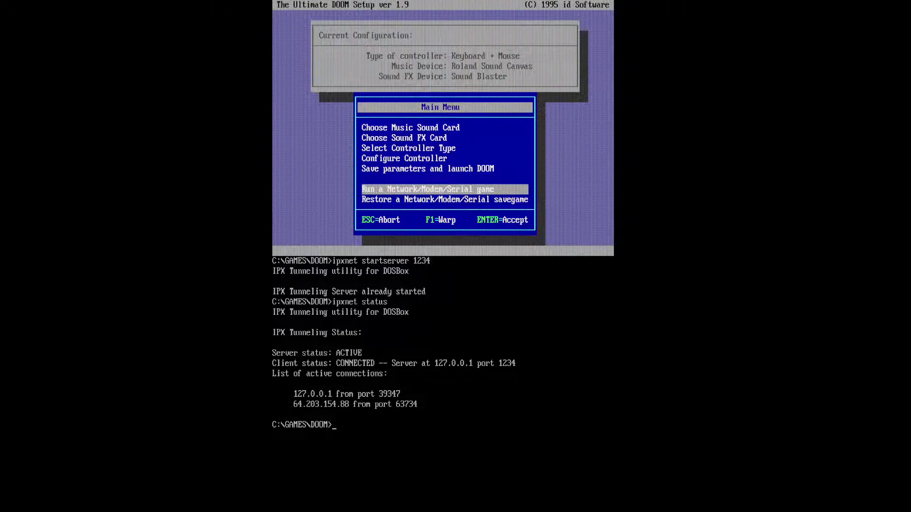
Launch the DOOM setup in the server session and open the IPX-compatible network game configuration from Run a Network/Modem/Serial game.
text(etup)
key(Return)
key(Down)
key(Down)
key(Down)
key(Down)
key(Down)
key(Down)
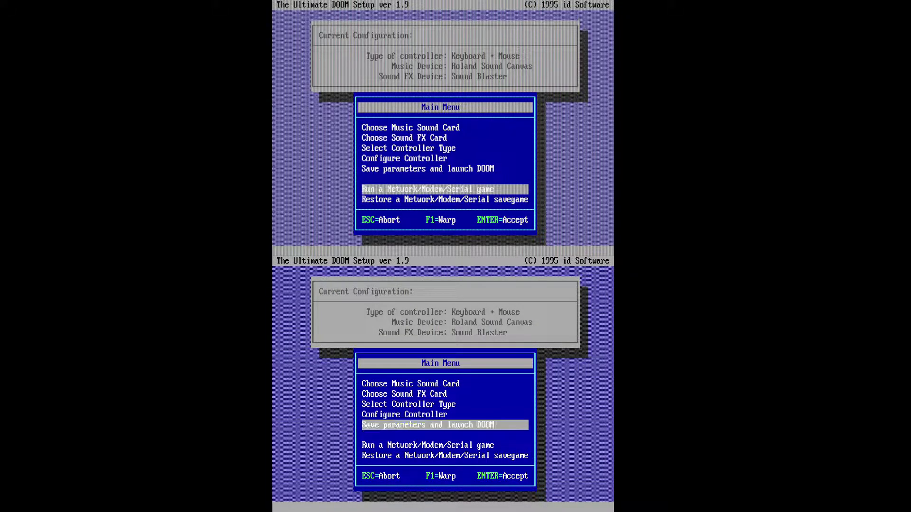
key(Up)
key(Return)
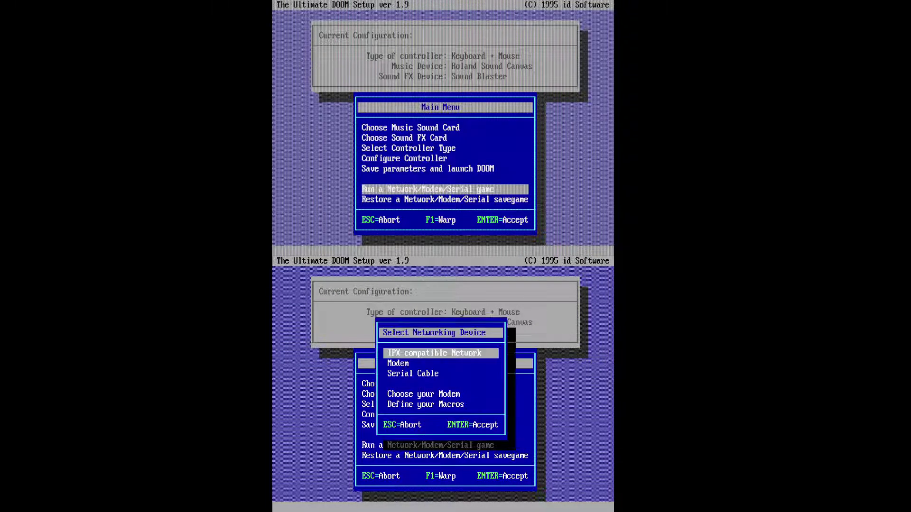
key(Return)
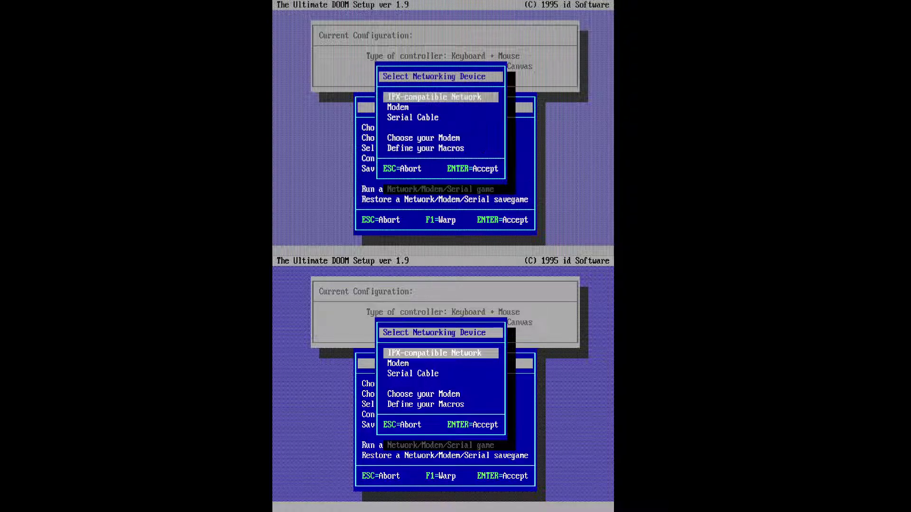
key(Return)
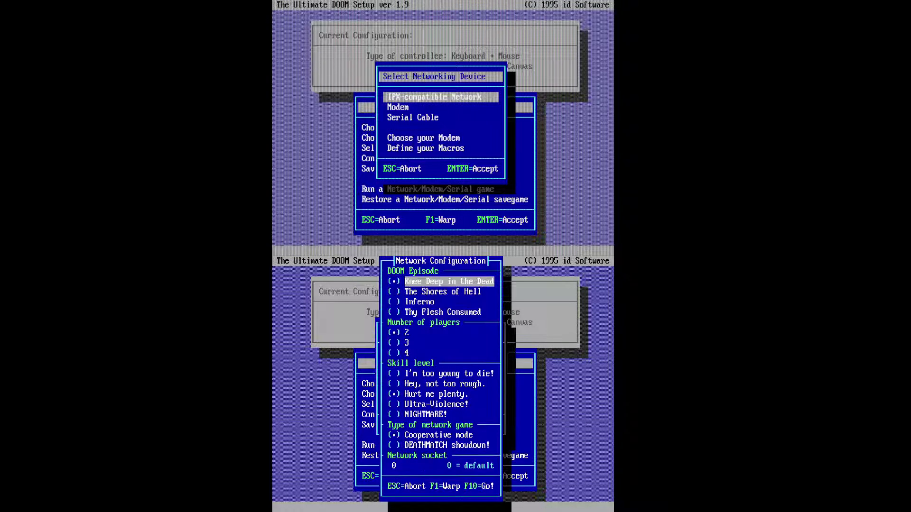
Set the DOOM episode to Thy Flesh Consumed in the server's network configuration.
key(Down)
key(Down)
key(Down)
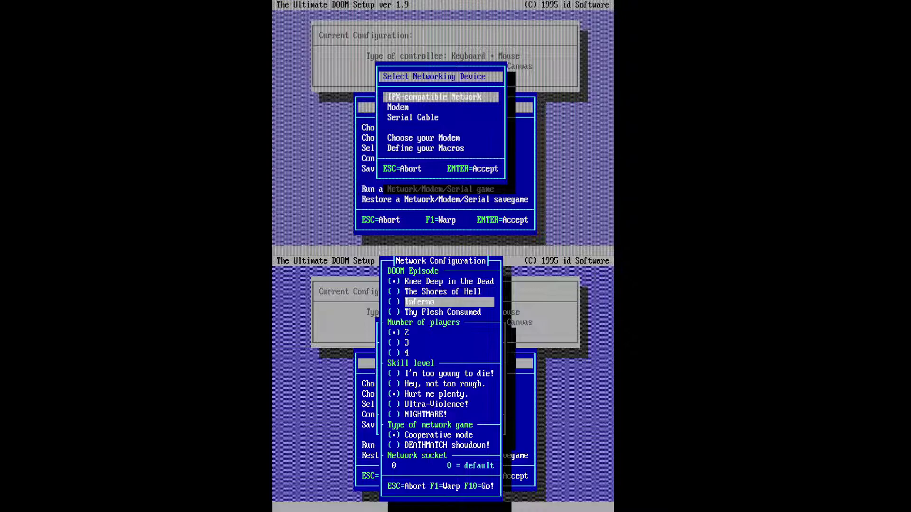
key(Return)
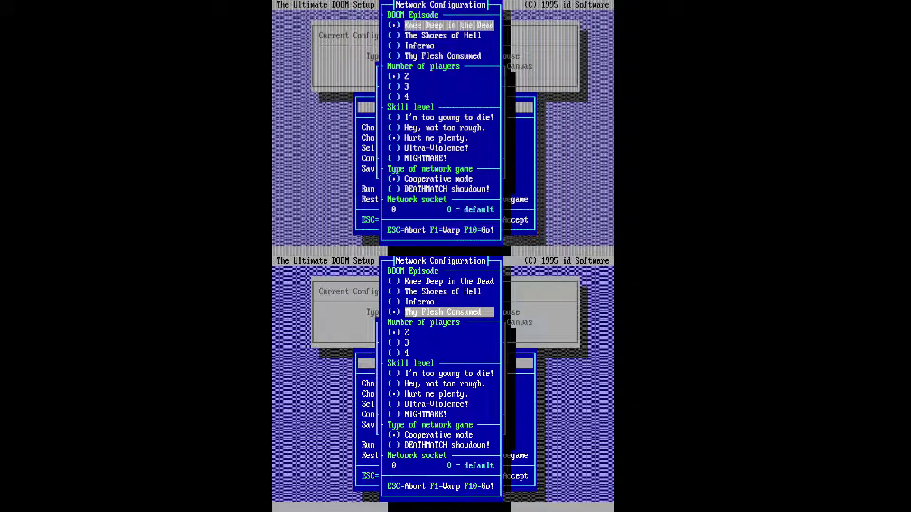
Set the skill level to NIGHTMARE! in the server's network configuration.
key(Down)
key(Down)
key(Down)
key(Down)
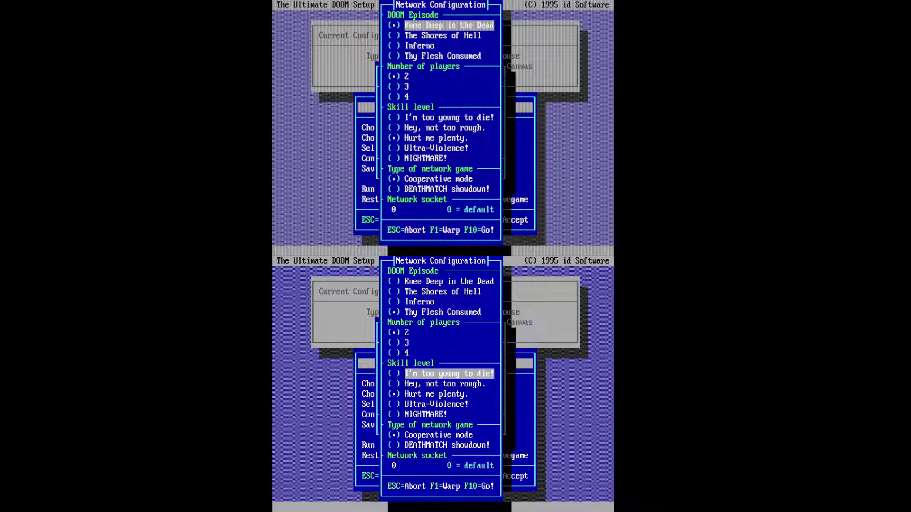
key(Down)
key(Down)
key(Down)
key(Up)
key(Down)
key(Down)
key(Down)
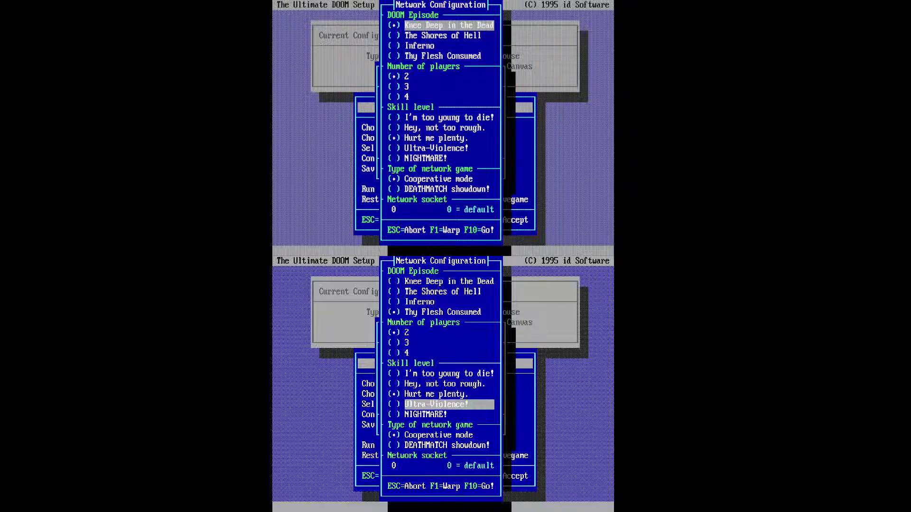
key(Return)
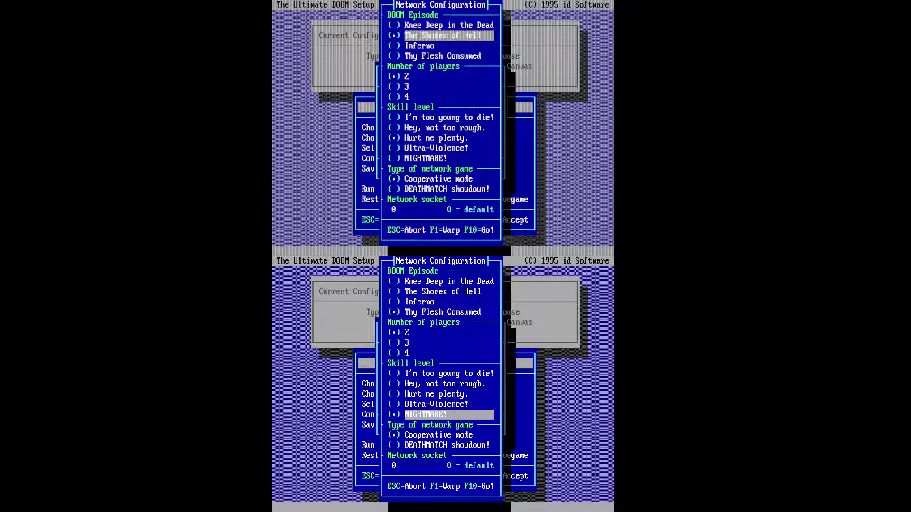
Set the type of network game to DEATHMATCH showdown! in the server's network configuration.
key(Up)
key(Down)
key(Up)
key(Down)
key(Down)
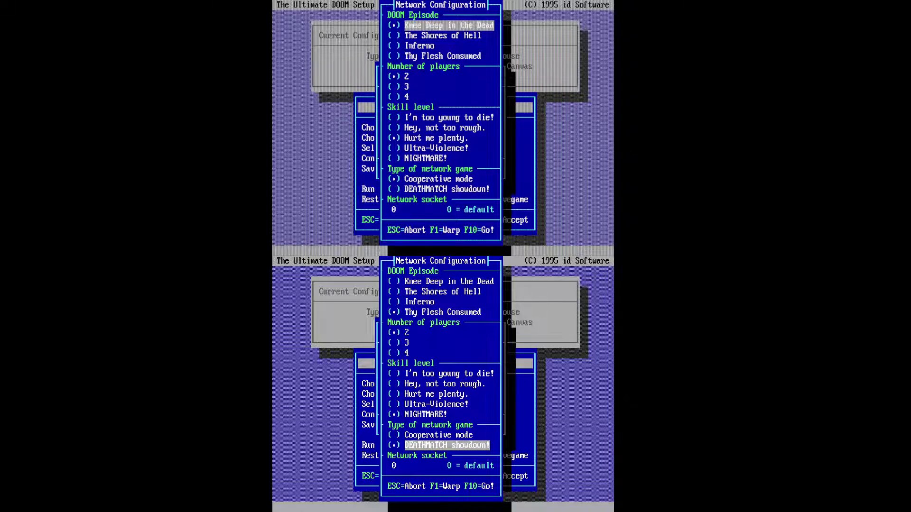
key(Down)
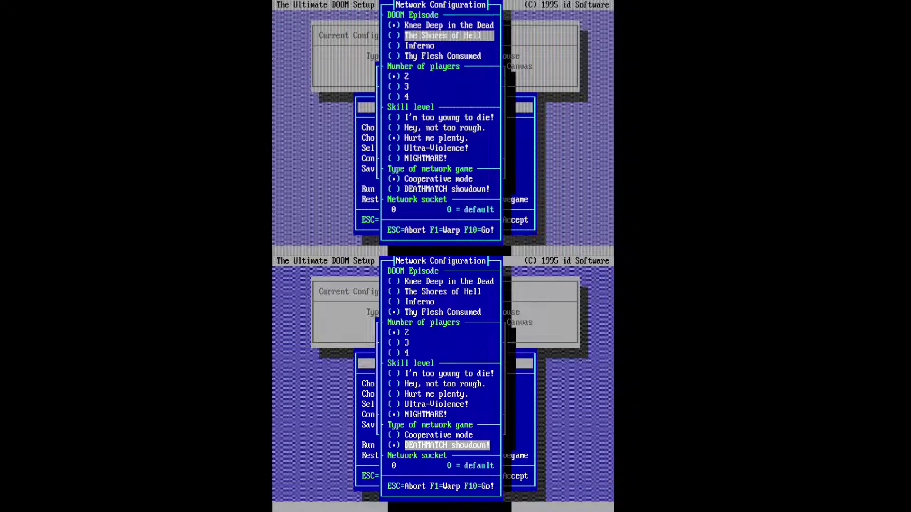
Start the two-player network game on the client with its default settings, and on the server with the configured ones.
key(Down)
key(Down)
key(Down)
key(Down)
key(Down)
key(Down)
key(Down)
key(Down)
key(Down)
key(Down)
key(Down)
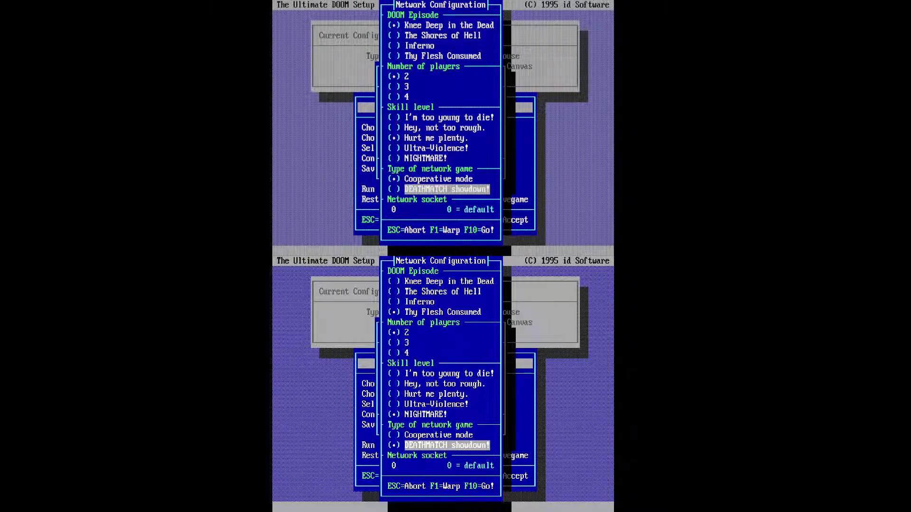
key(F10)
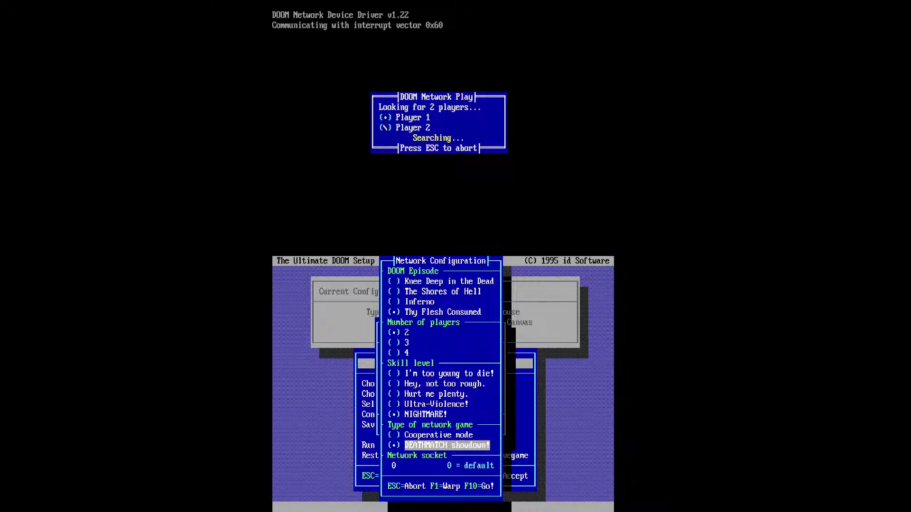
key(F10)
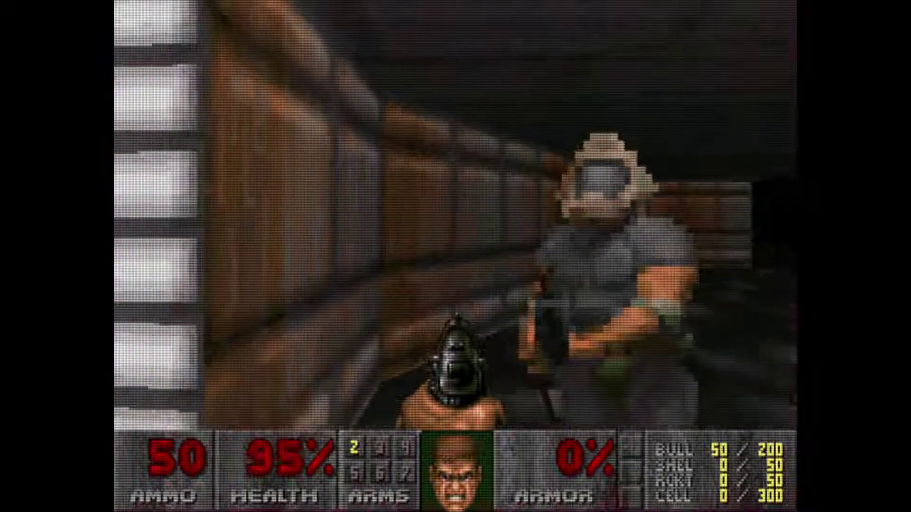
key(Right)
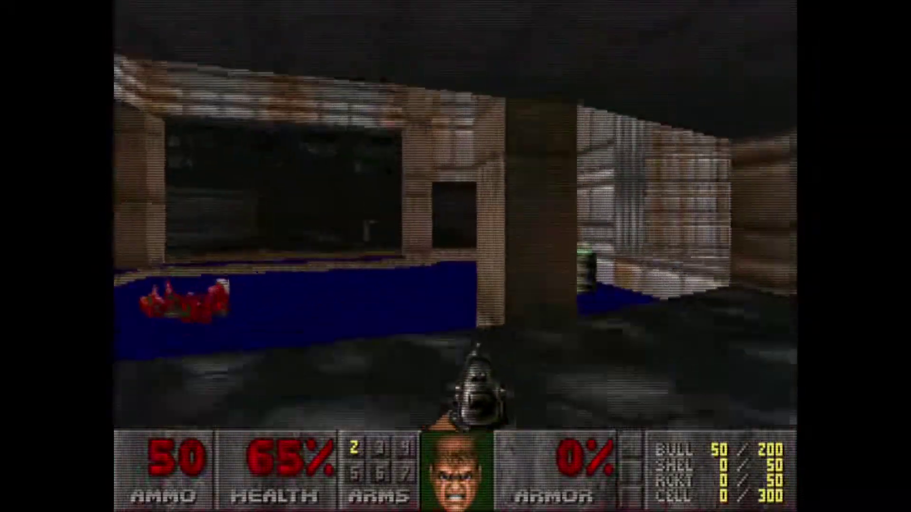
key(Right)
key(Up)
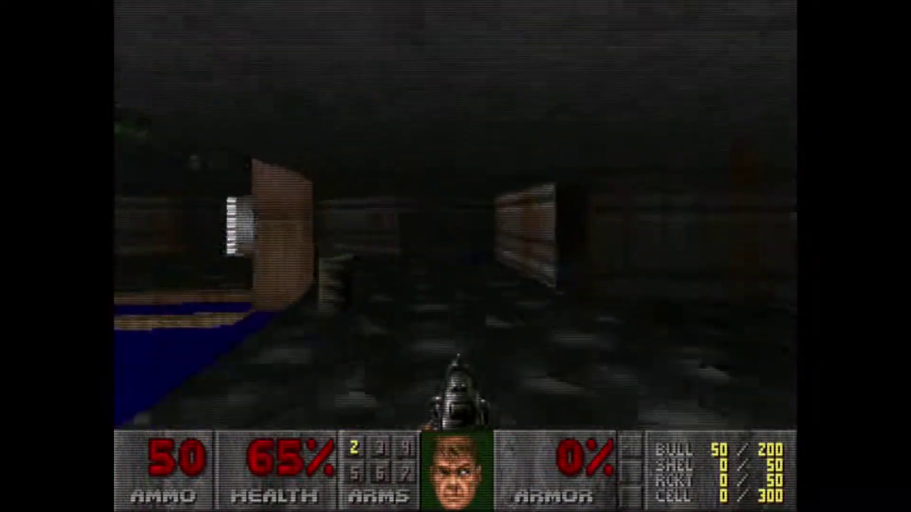
key(Up)
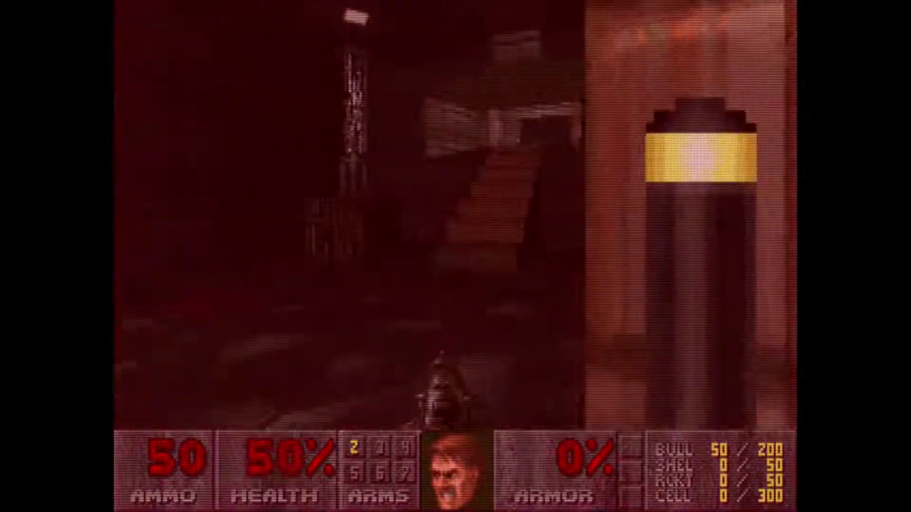
key(Up)
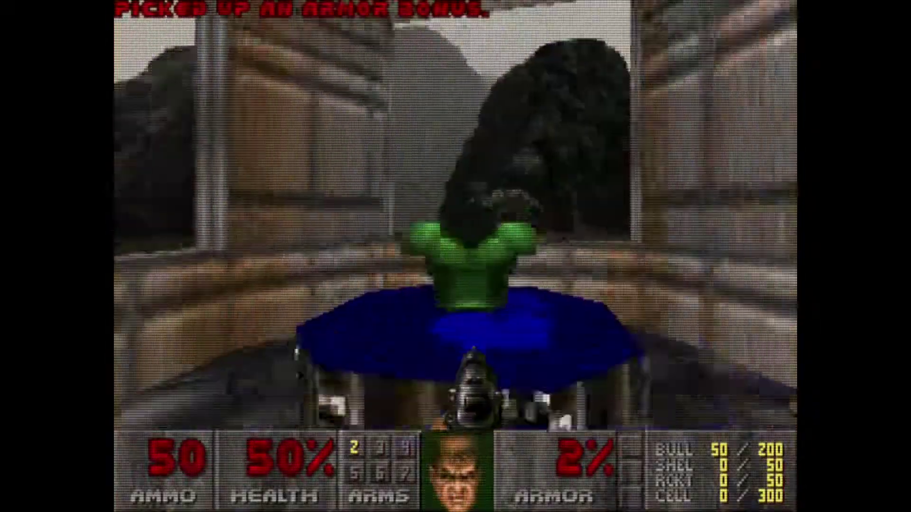
key(Up)
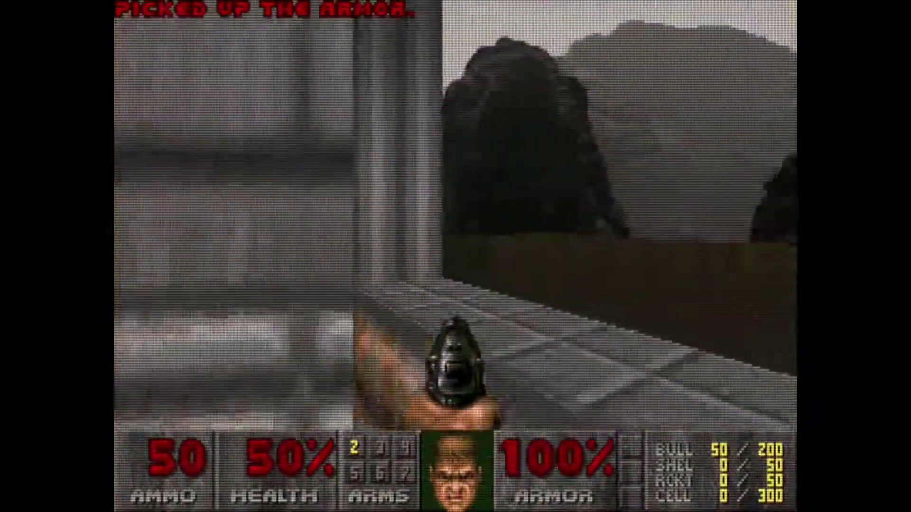
key(Left)
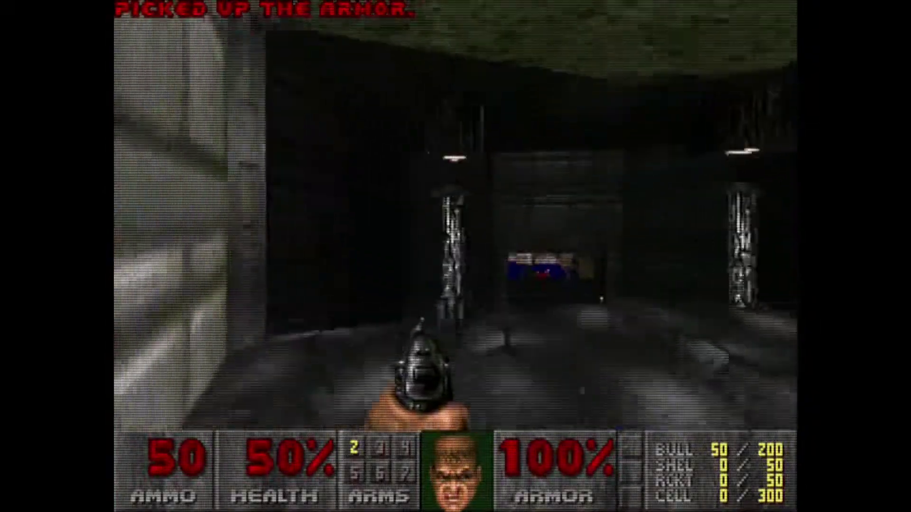
key(Up)
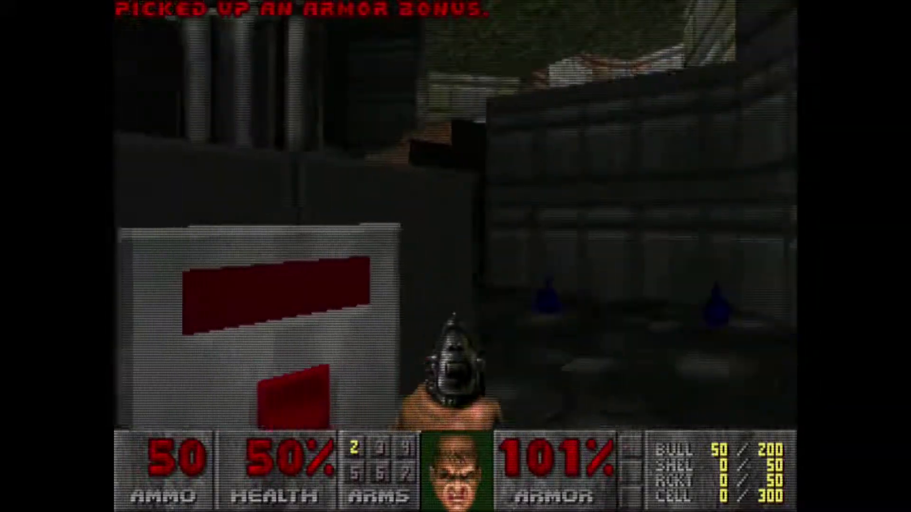
key(Right)
key(Up)
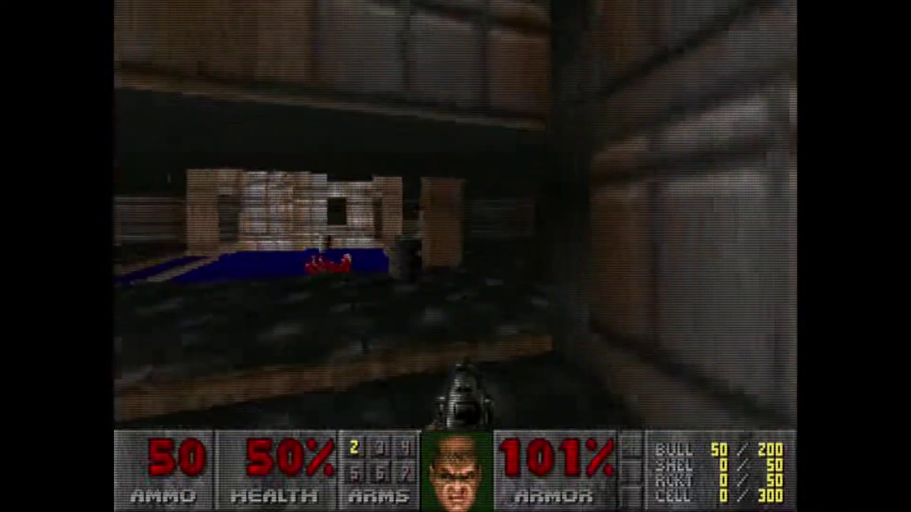
key(Up)
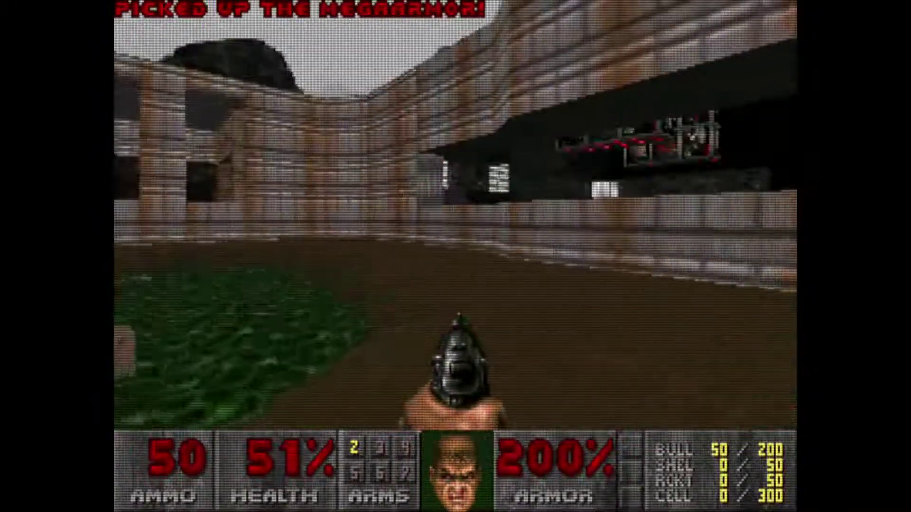
key(Up)
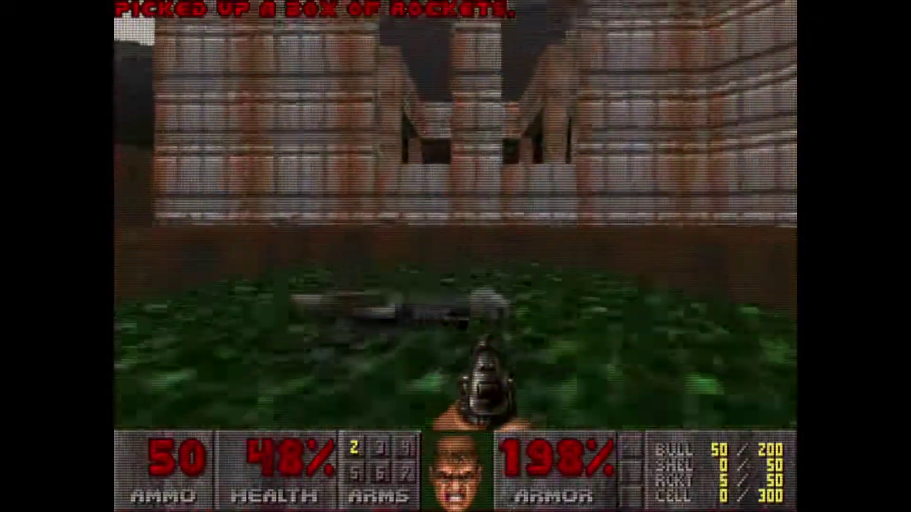
key(Left)
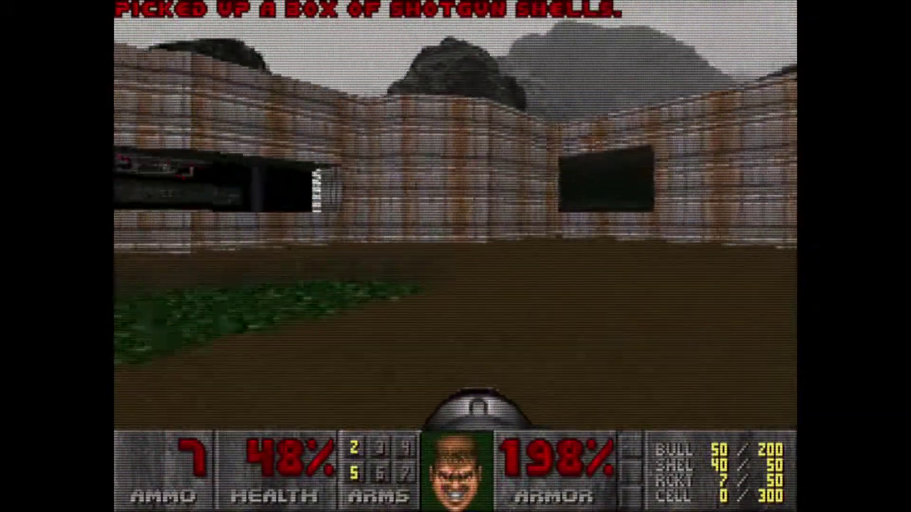
key(Right)
key(Up)
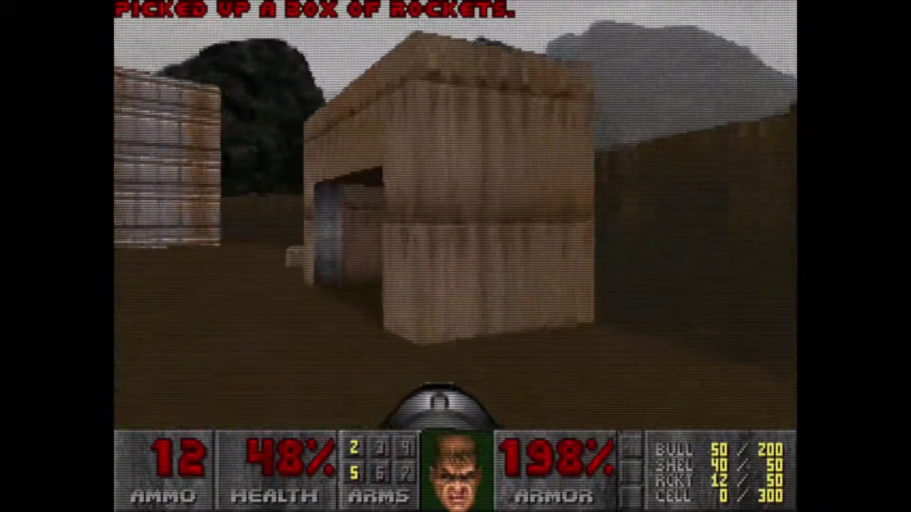
key(Up)
key(Left)
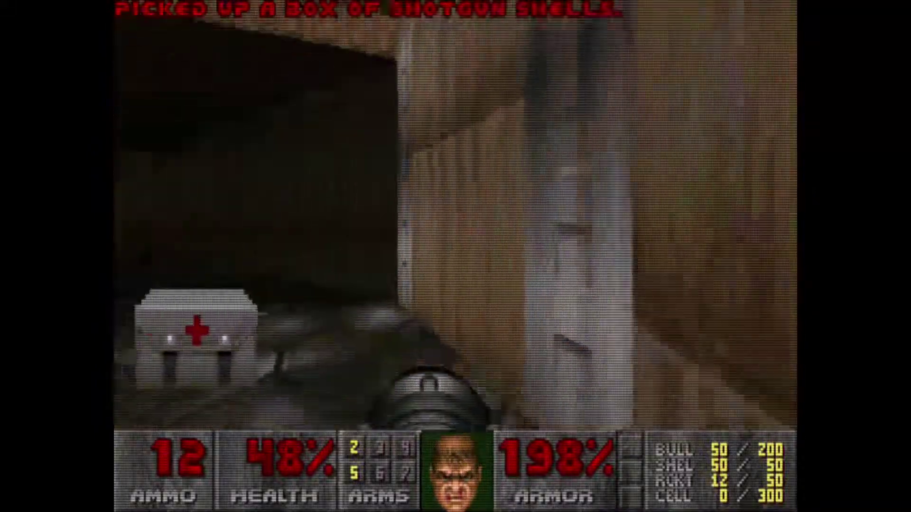
Collect the box of bullets and fire a rocket down the hall towards the door between the candelabras.
key(Up)
key(Left)
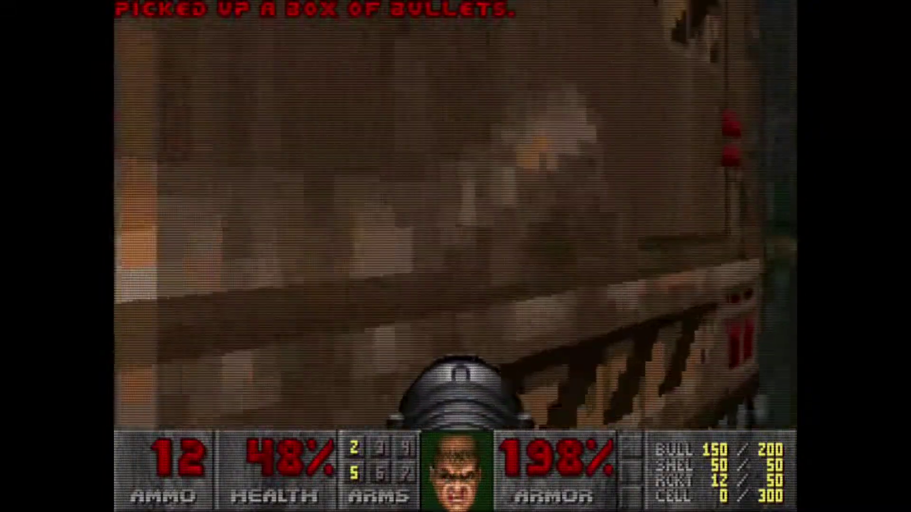
key(Down)
key(ctrl)
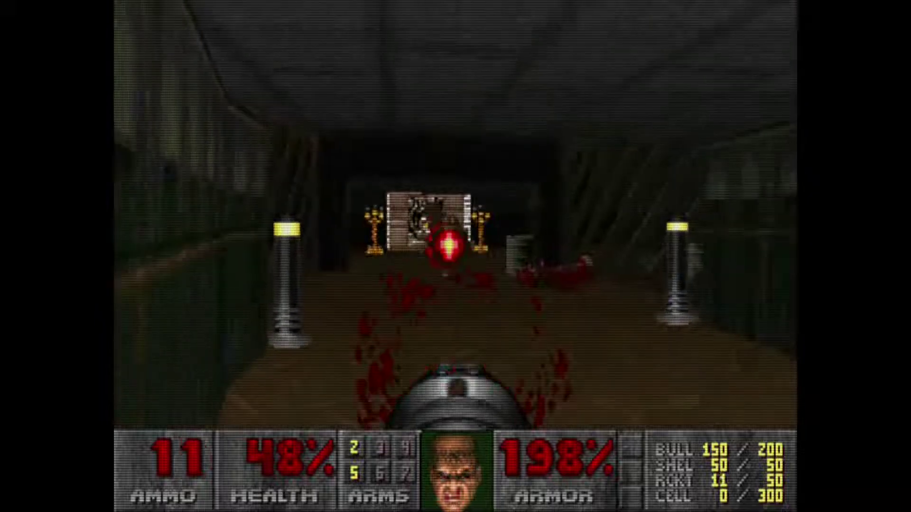
Advance through the dark green corridor, firing rockets at the distant enemies and collecting the dropped clip.
key(Up)
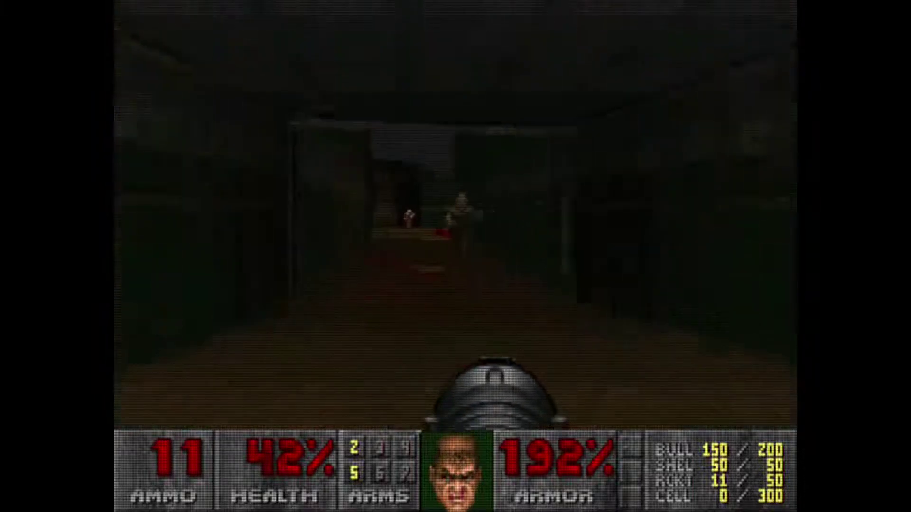
key(Up)
key(ctrl)
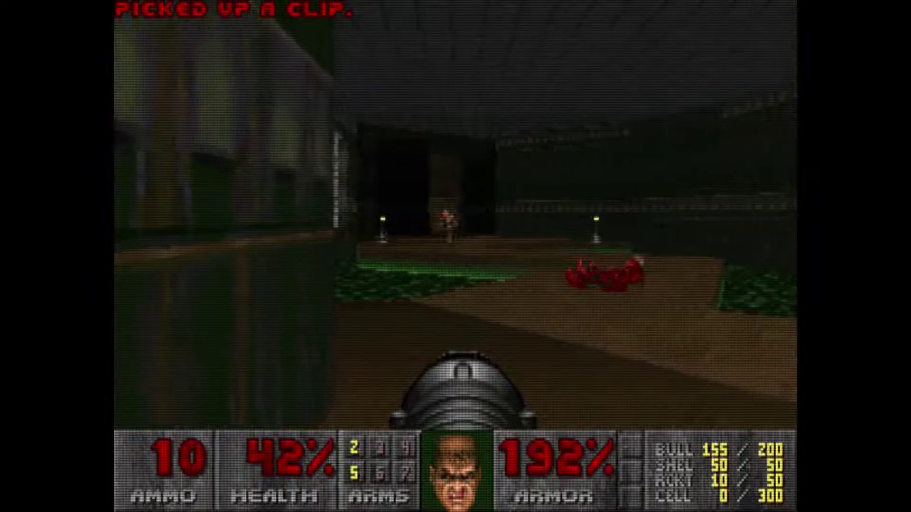
key(ctrl)
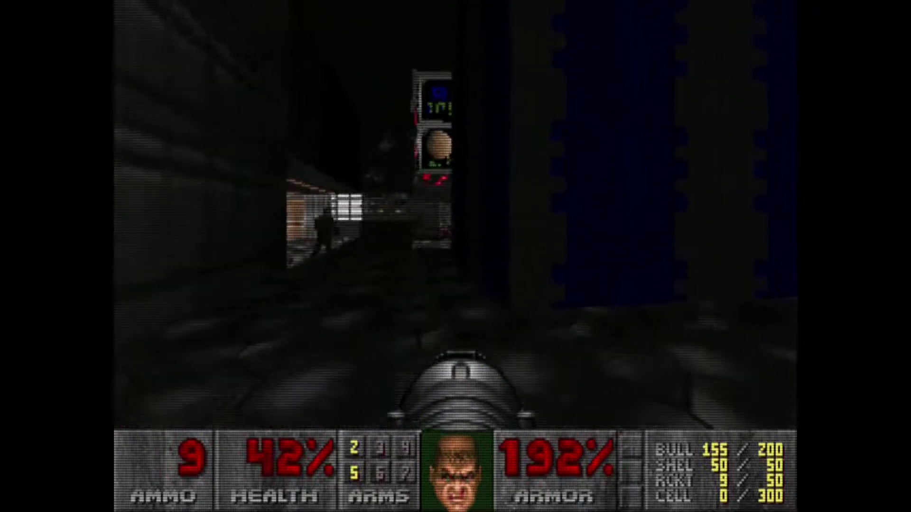
Fire rockets at the enemies in the dark computer hall beside the blue pillar and collect the dropped clip.
key(ctrl)
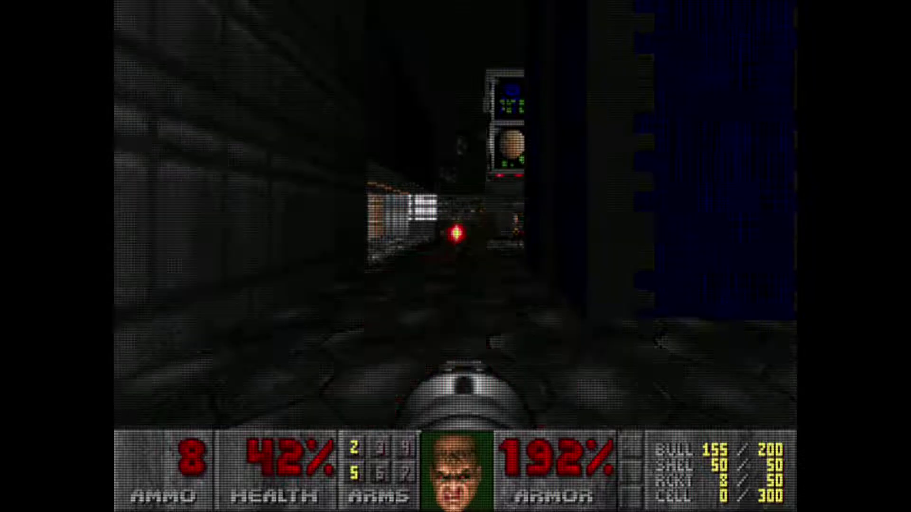
key(Up)
key(ctrl)
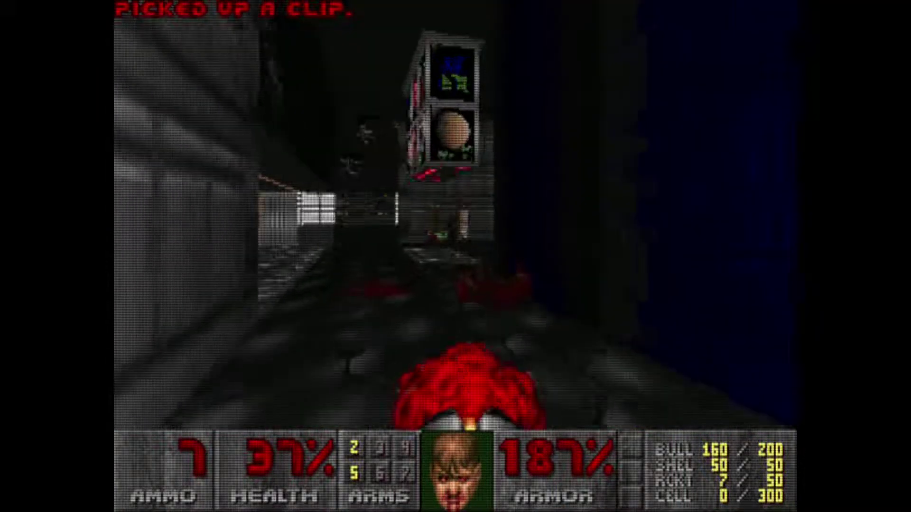
key(ctrl)
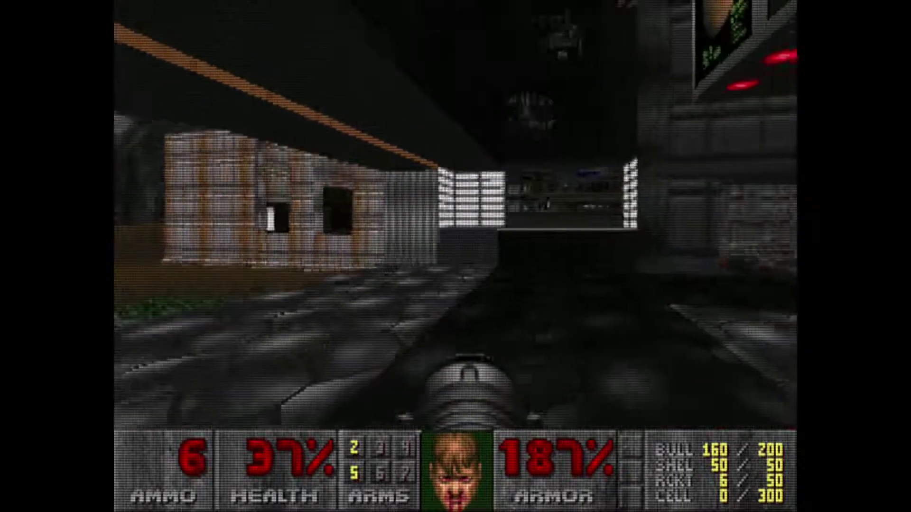
Enter the blue-walled alcove under the red ceiling lights and collect the armor bonus.
key(Up)
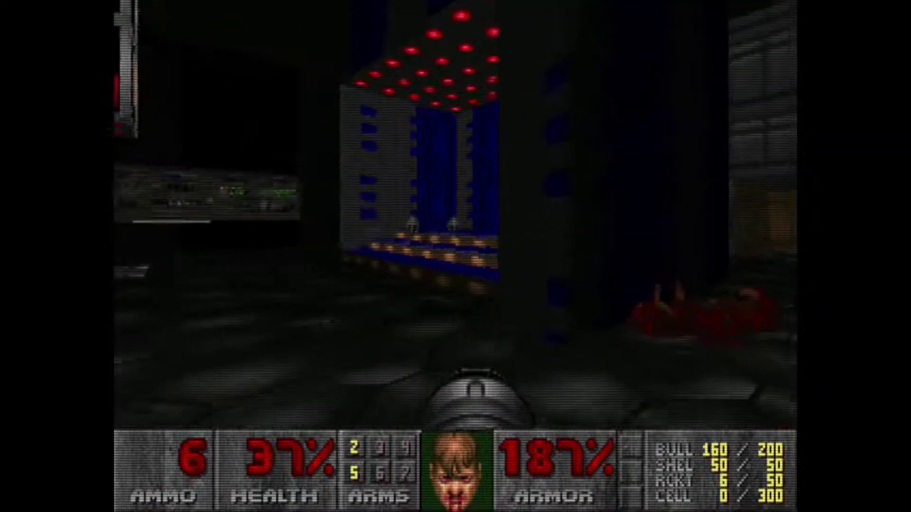
key(Up)
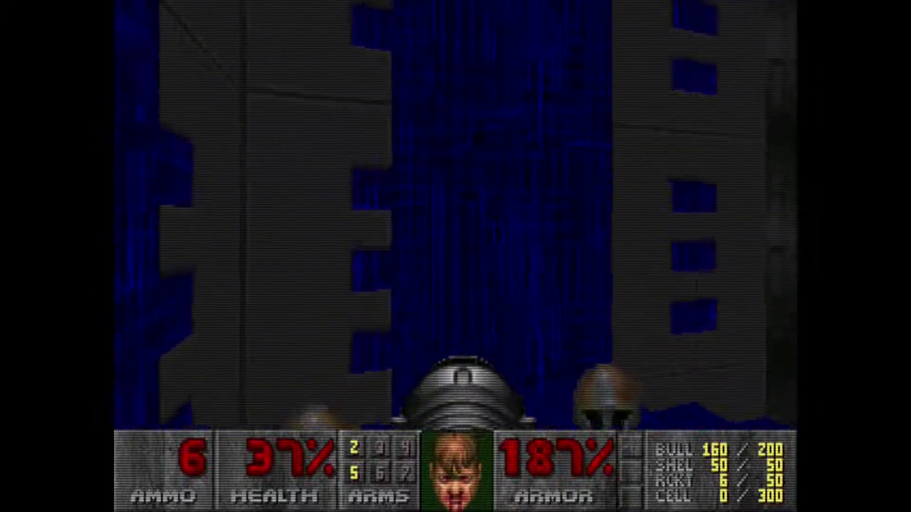
key(Right)
key(Left)
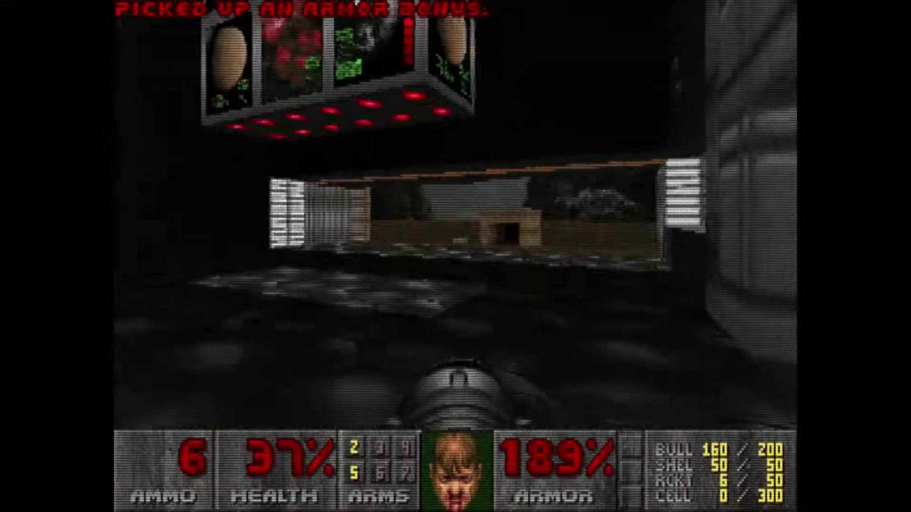
Move to the hall's opening onto the courtyard and fire two rockets alongside the rusty metal building.
key(Up)
key(Left)
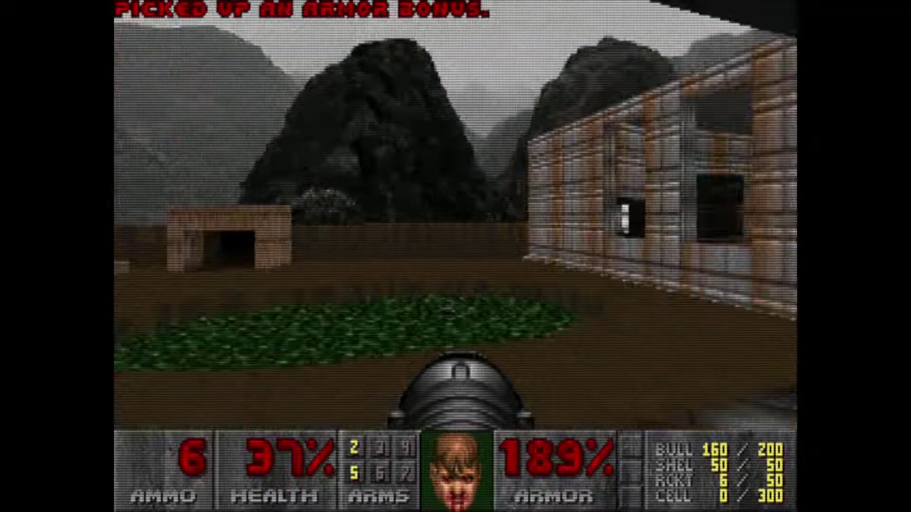
key(Up)
key(Right)
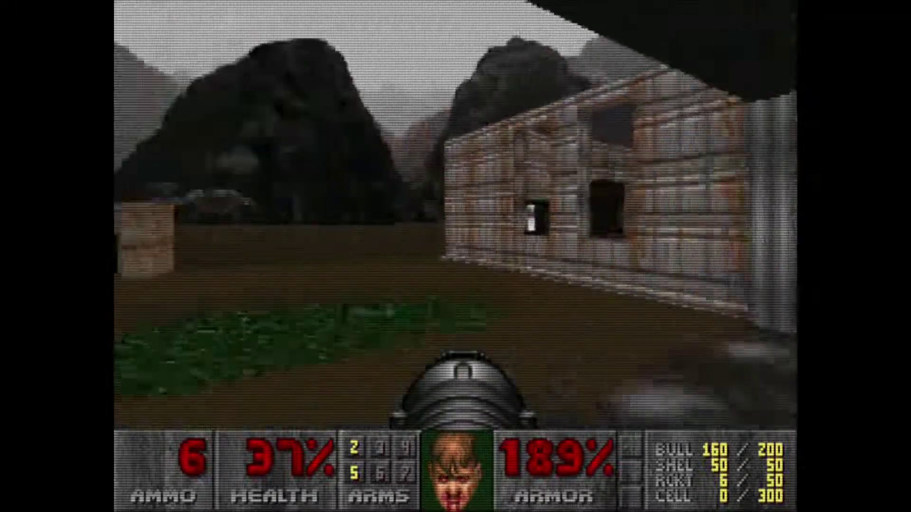
key(Right)
key(ctrl)
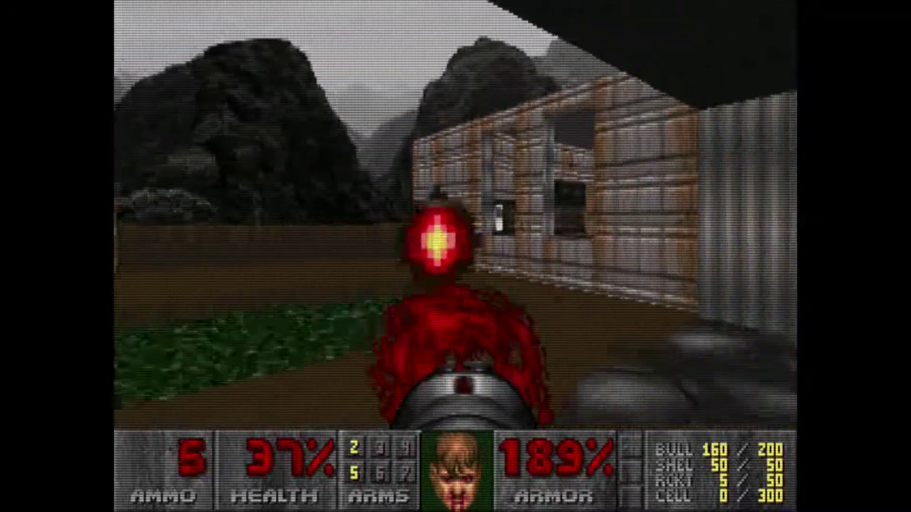
key(ctrl)
Go through the computer hall and across the courtyard into the wooden hut, picking up more rockets.
key(Right)
key(Up)
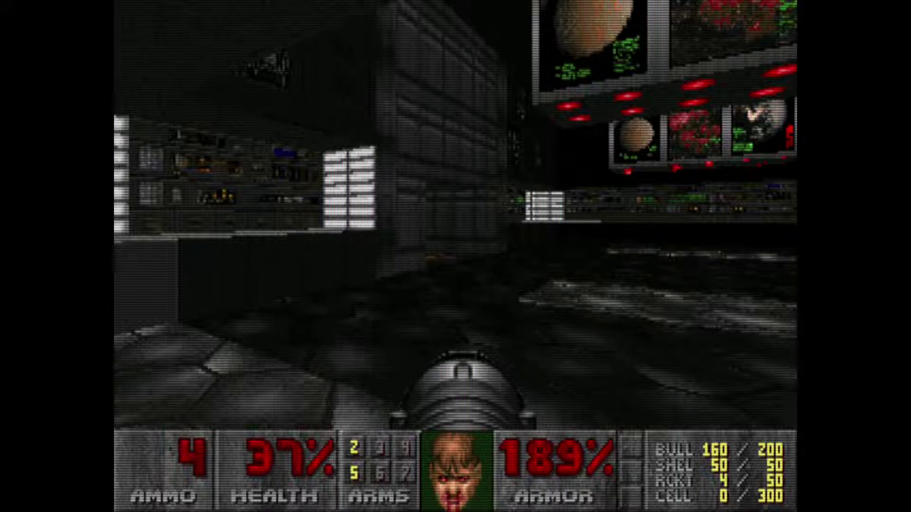
key(Up)
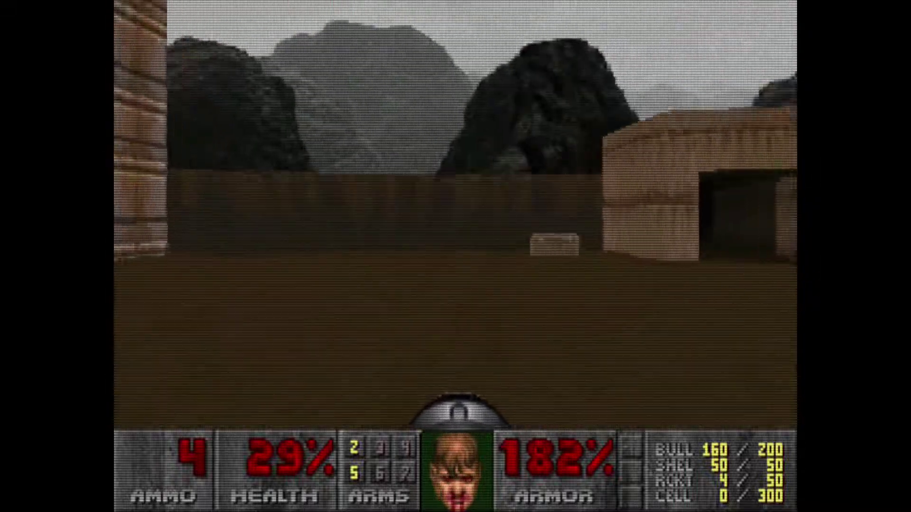
key(Left)
key(Up)
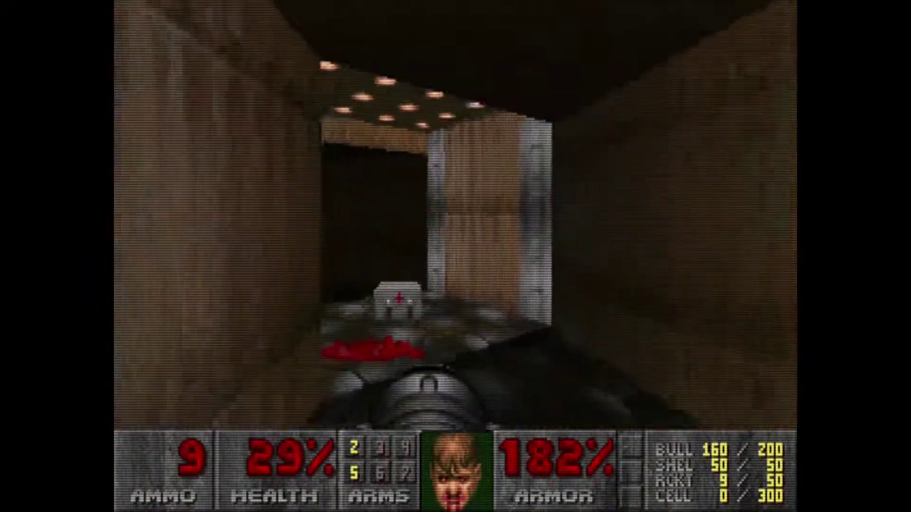
Take the medikit in the wooden hut and fire a rocket at the enemy in the green corridor.
key(Up)
key(Left)
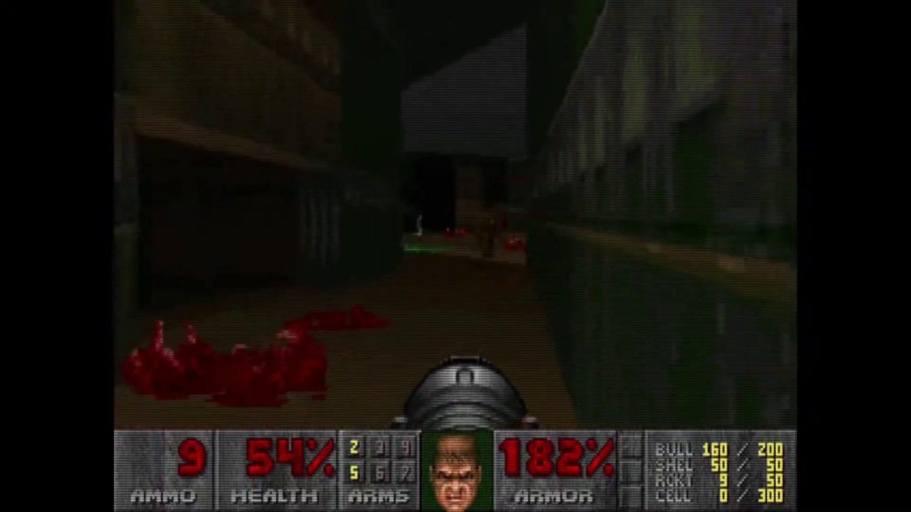
key(Up)
key(Right)
key(ctrl)
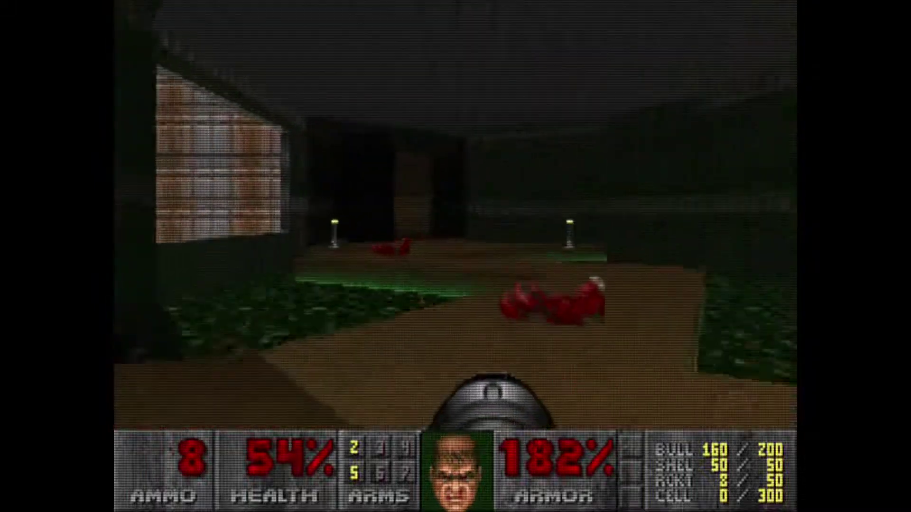
Enter the computer hall and attack the opposing player with rockets.
key(Up)
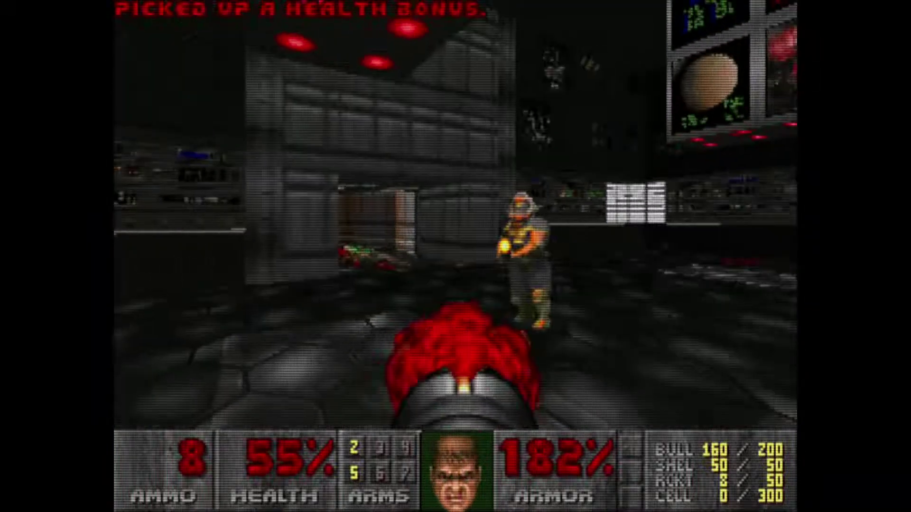
key(ctrl)
key(Right)
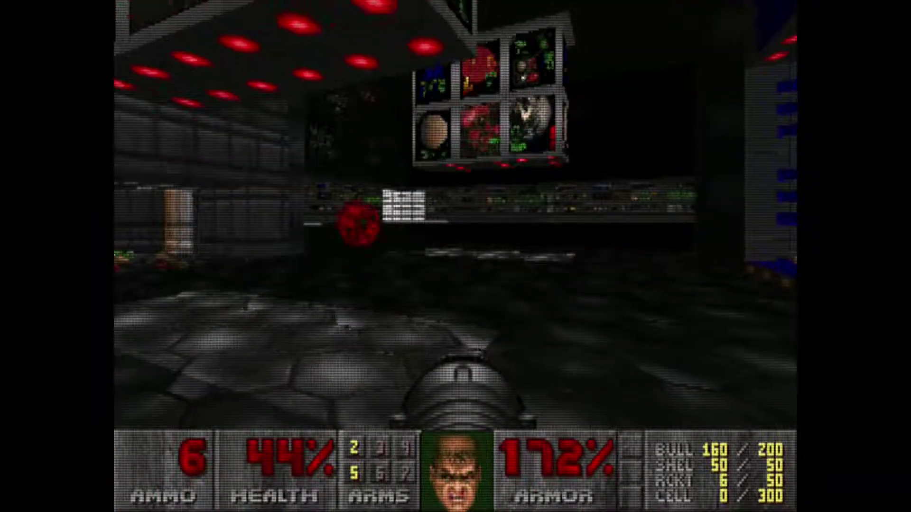
Cross the courtyard and pass through the wooden hut to return to the dark green corridor.
key(Up)
key(Left)
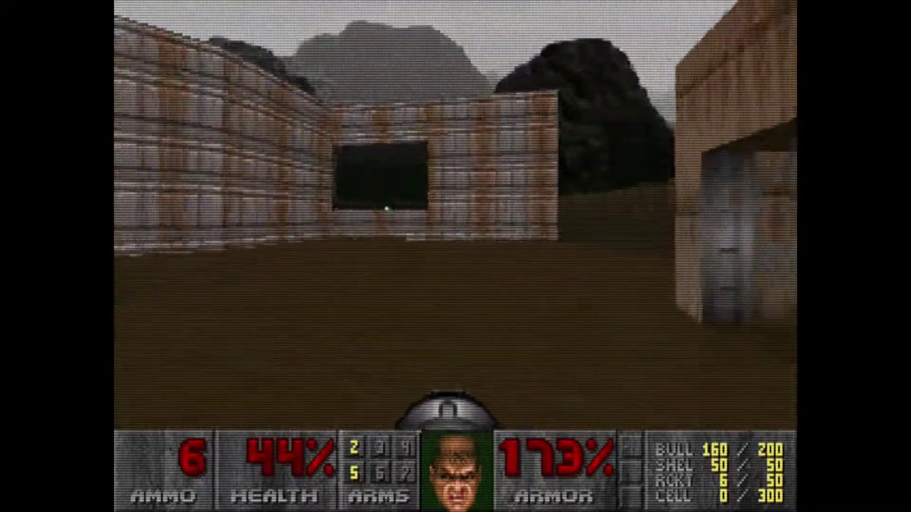
key(Up)
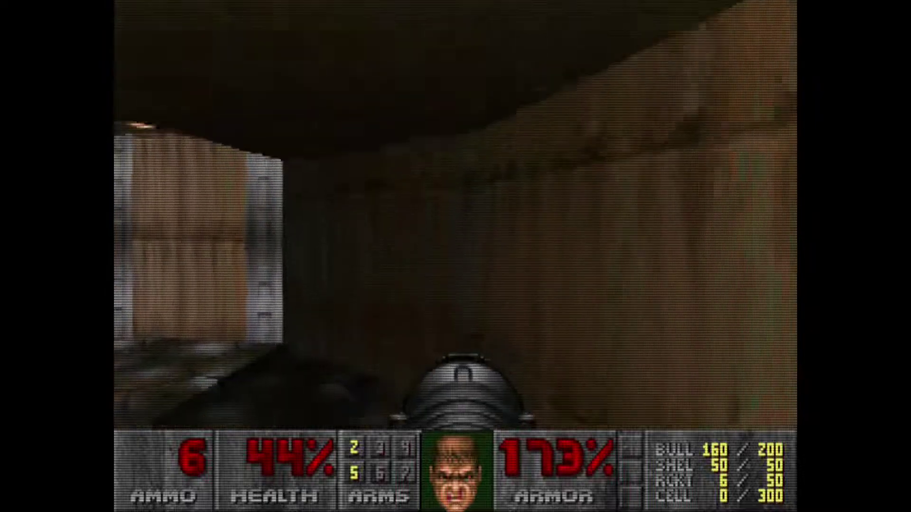
key(Left)
key(Right)
key(Up)
key(Left)
key(Left)
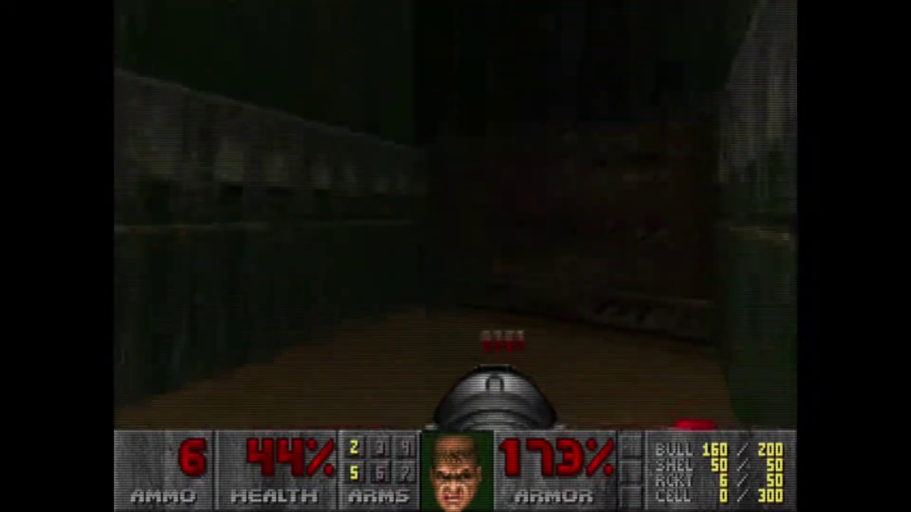
Open the exit door between the two candelabras and enter the exit room, collecting the box of bullets.
key(Up)
key(Up)
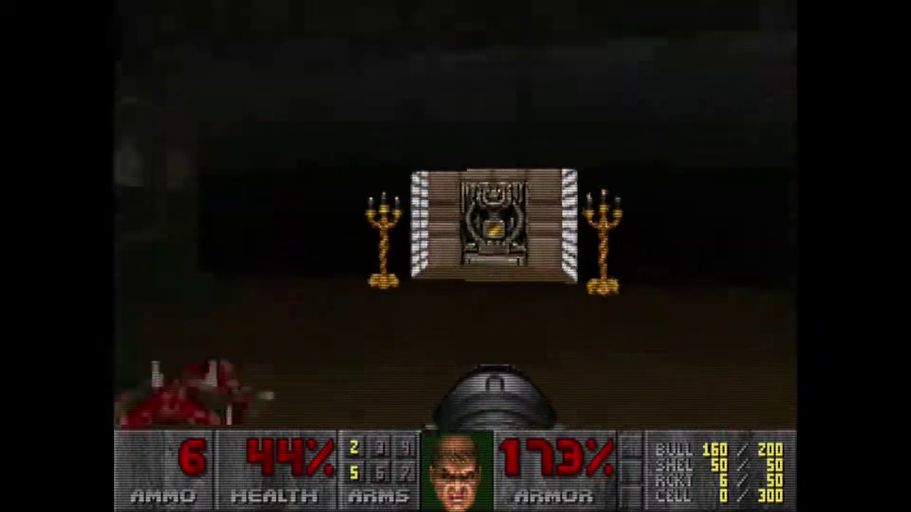
key(space)
key(Up)
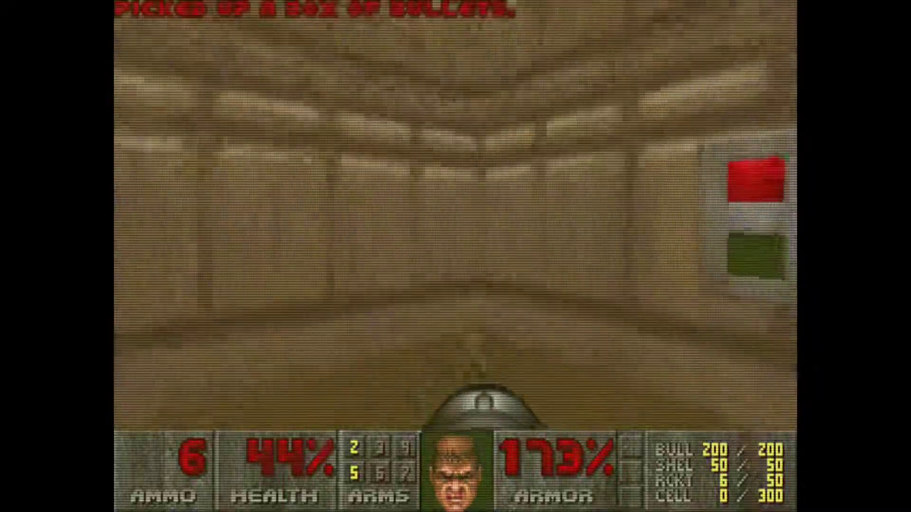
Activate the exit switch to finish the Hangar level, and skip the score screens to enter Nuclear Plant.
key(Left)
key(space)
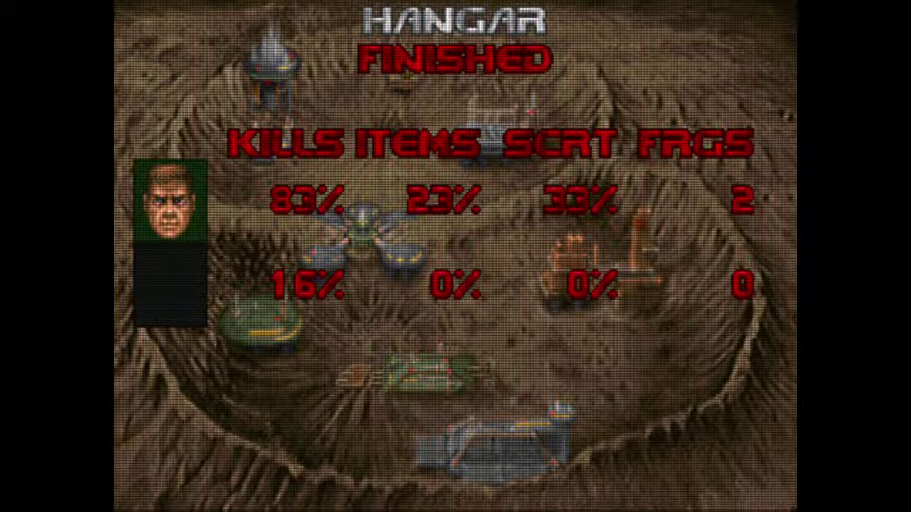
key(space)
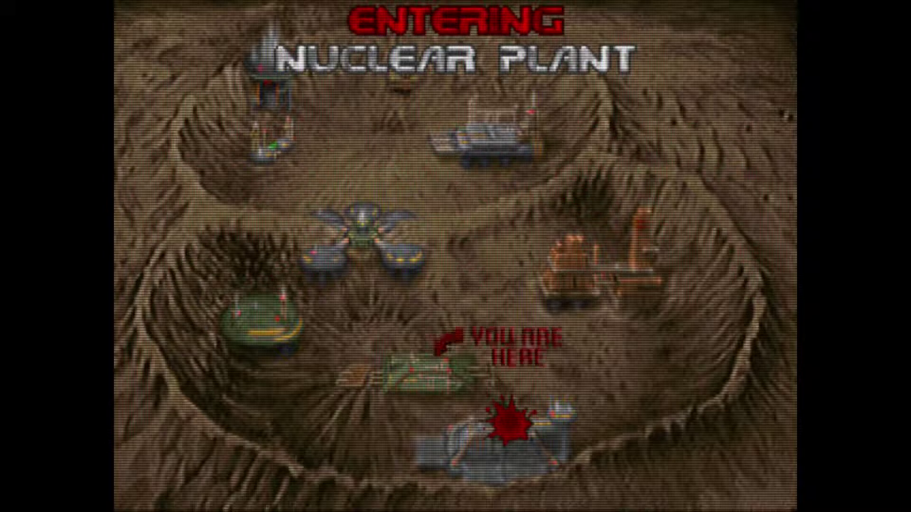
key(space)
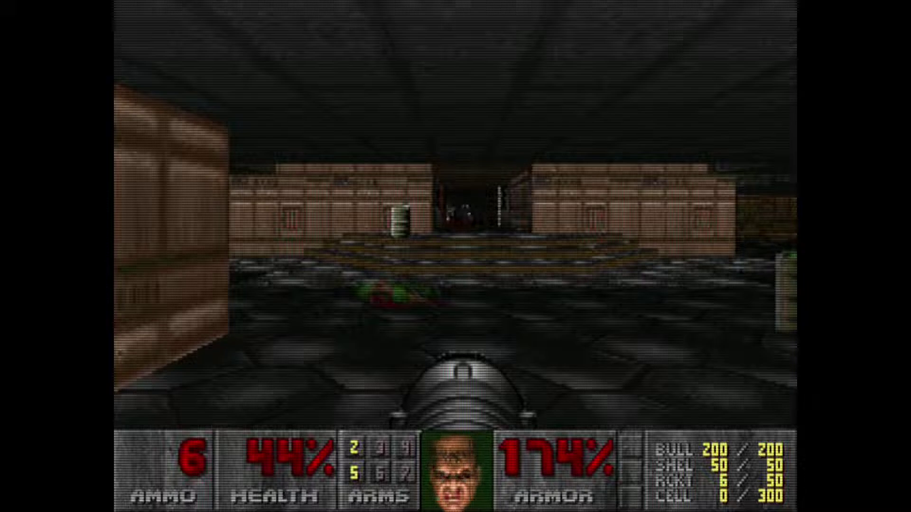
Fire a rocket across the Nuclear Plant starting room, past the barrel near the brown wall.
key(Right)
key(ctrl)
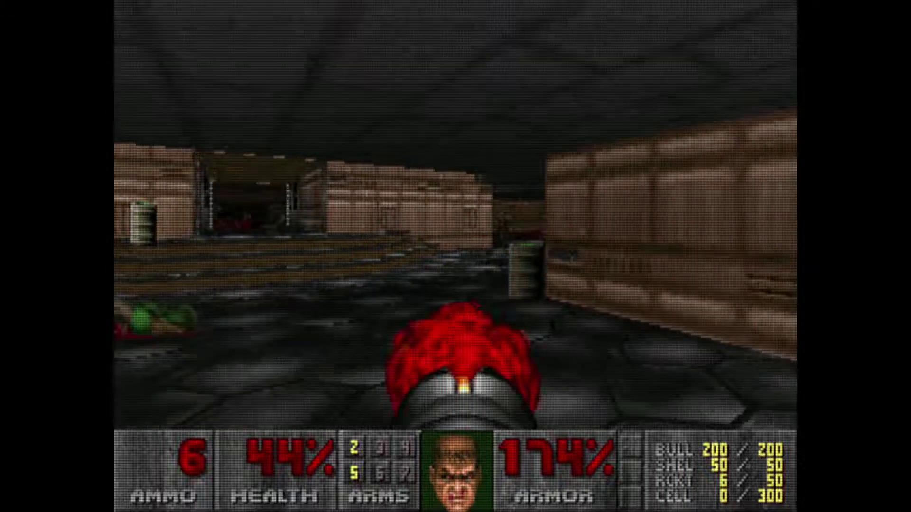
key(Left)
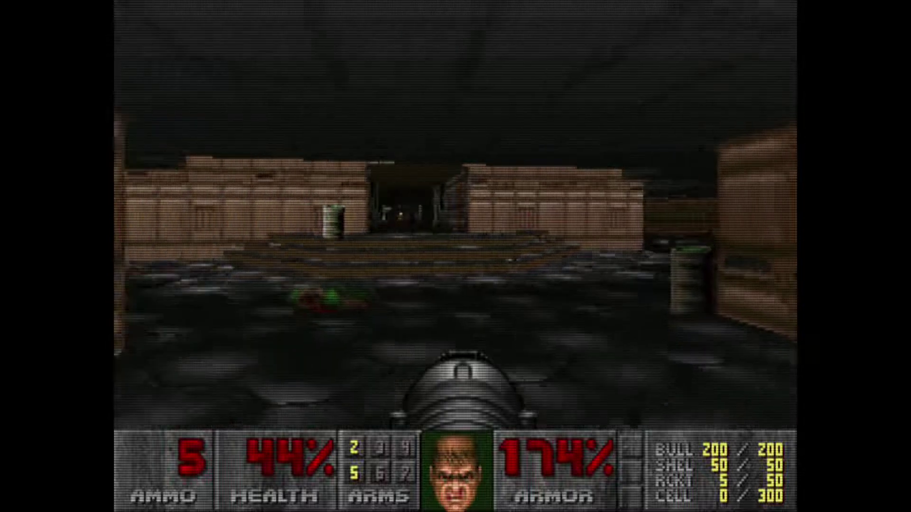
Explore the Nuclear Plant starting room along the brown walls and light columns, looking for the opponent.
key(Right)
key(Up)
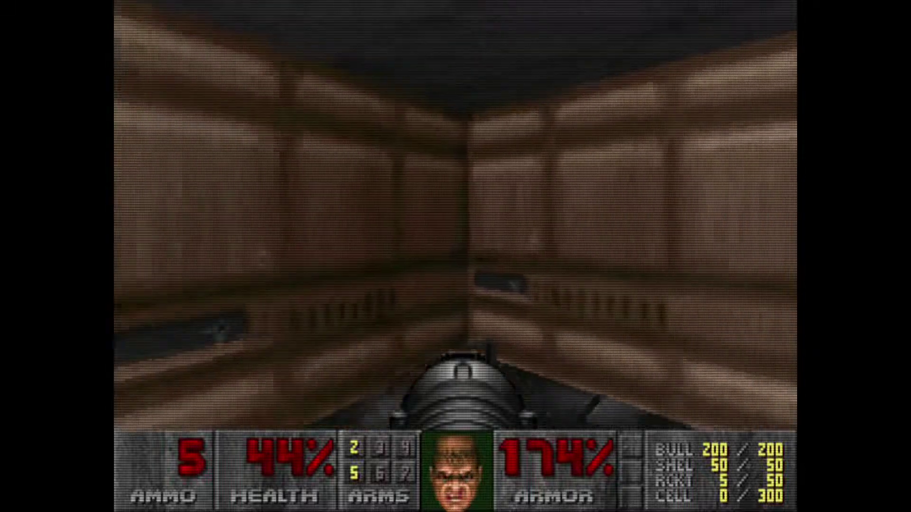
key(Left)
key(Up)
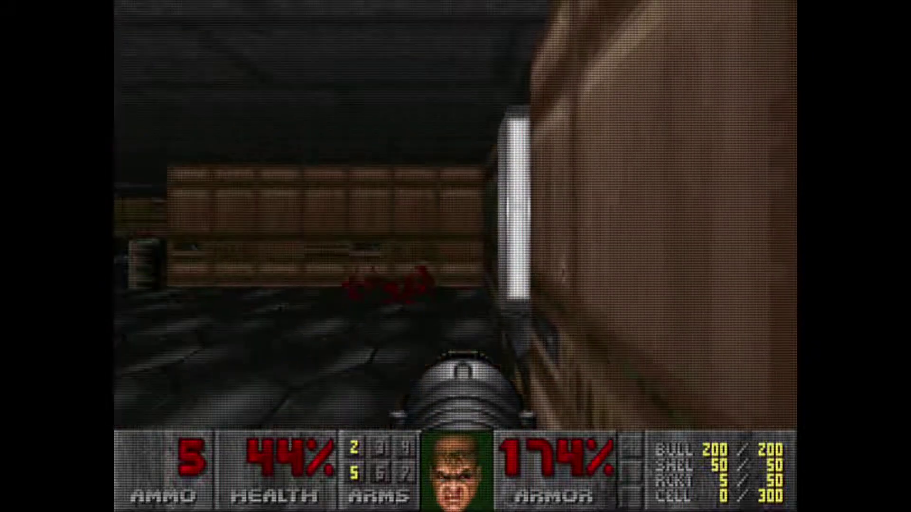
key(Up)
key(Left)
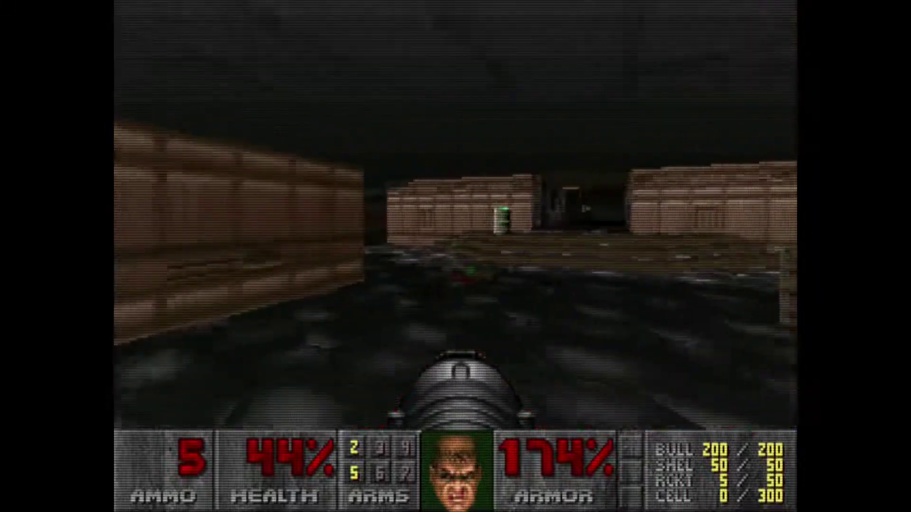
key(Left)
key(Up)
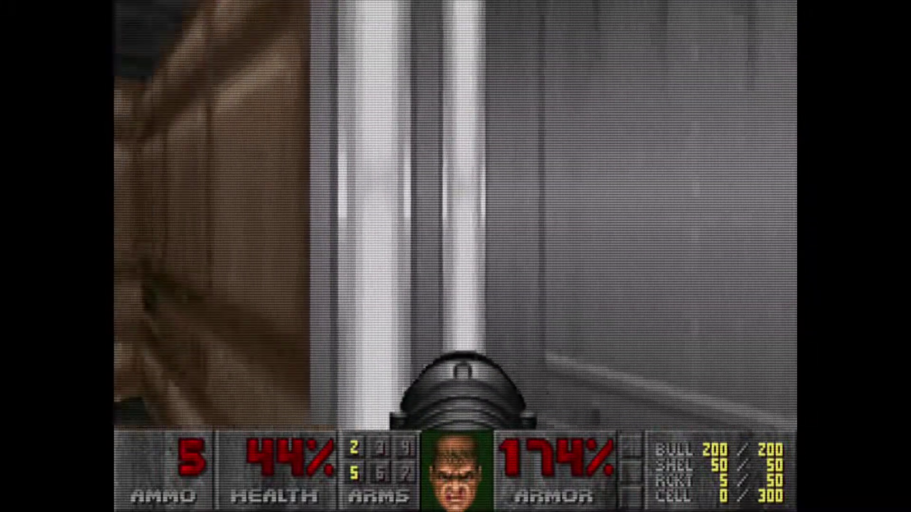
key(Left)
key(Up)
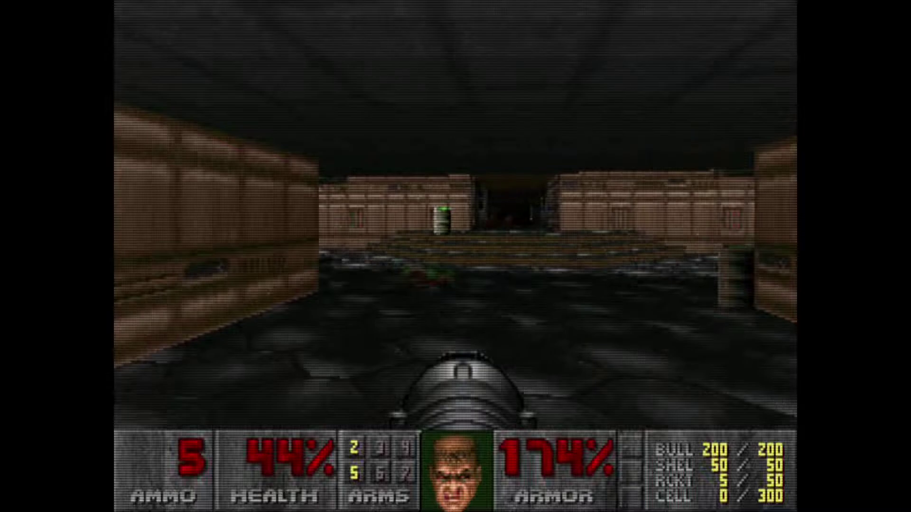
Face the central stepped passage, back away from the approaching enemy and fire one rocket at it.
key(Left)
key(Right)
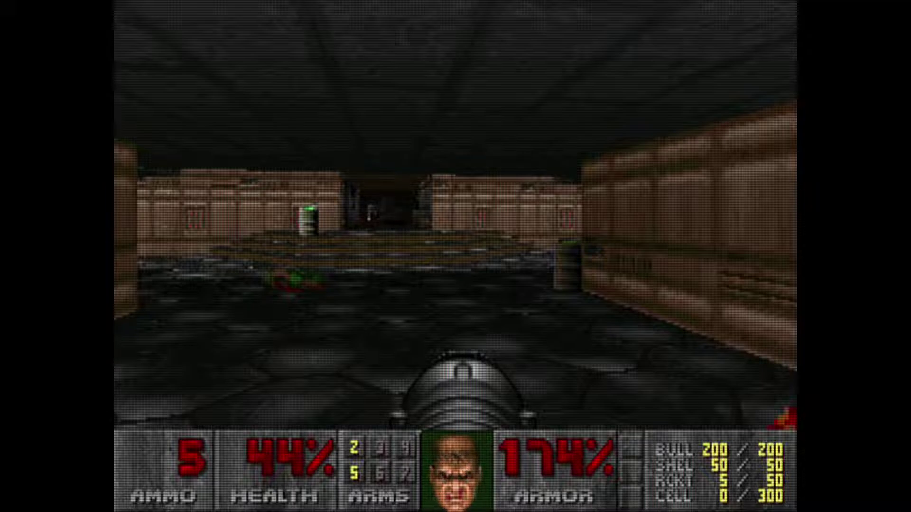
key(Left)
key(Left)
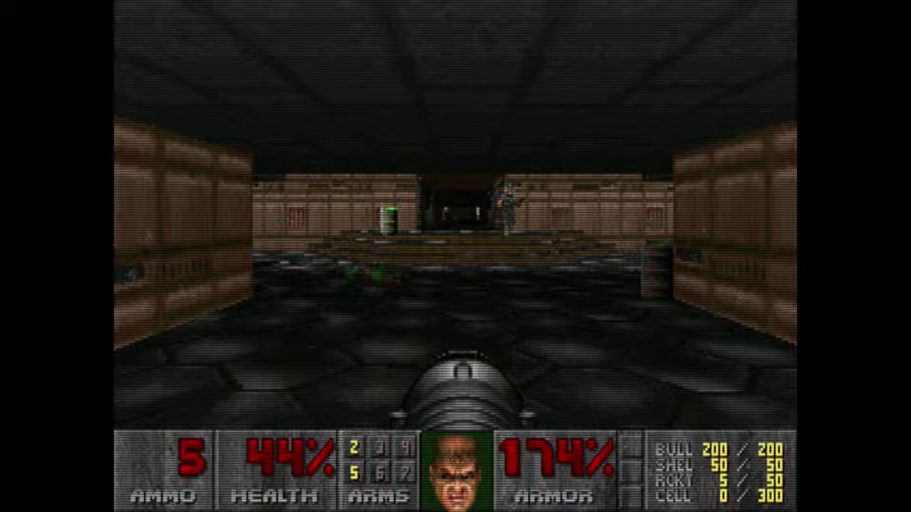
key(Down)
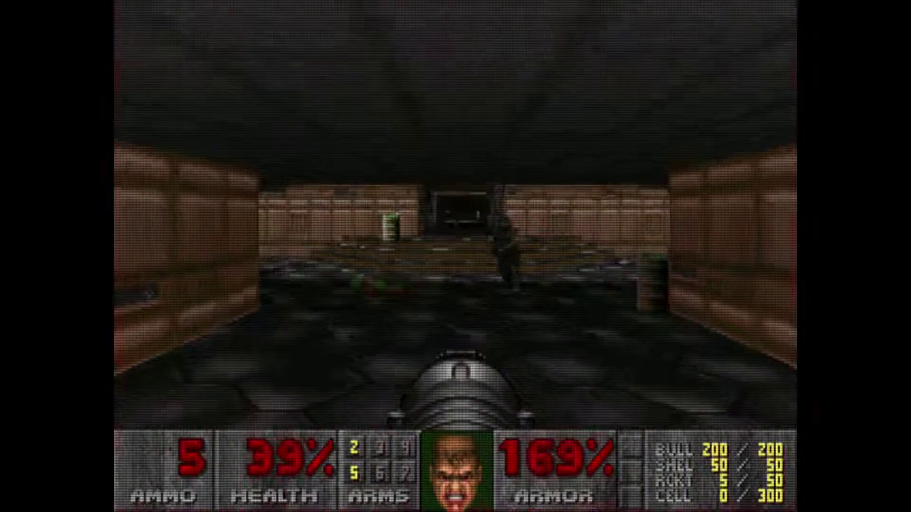
key(ctrl)
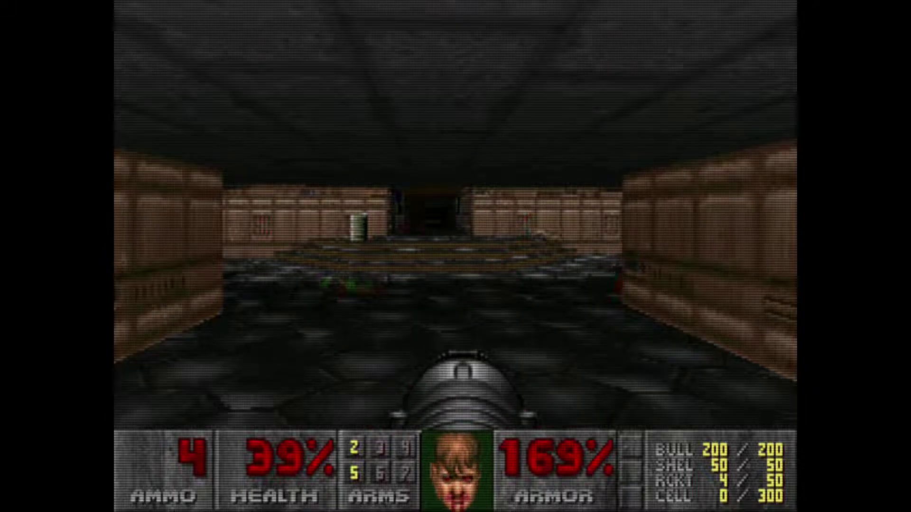
key(Left)
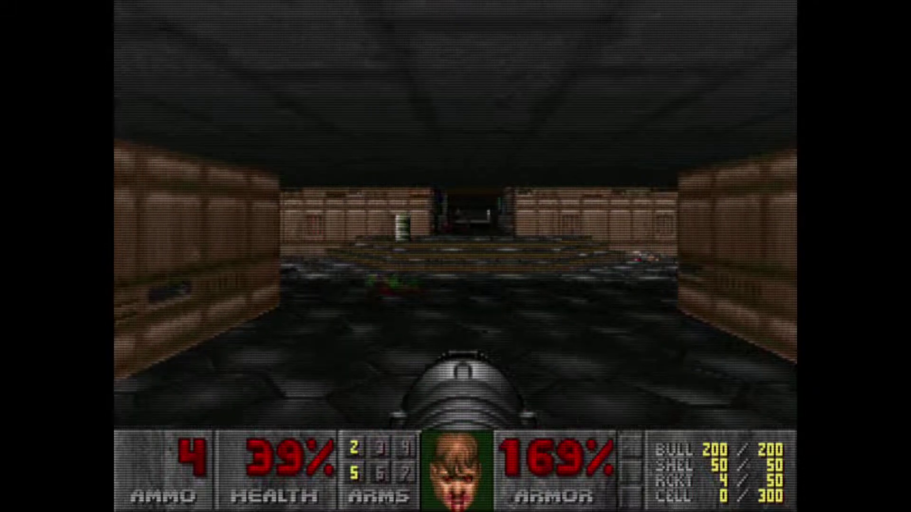
Quit the DOOM deathmatch and return to the DOS prompt.
key(Escape)
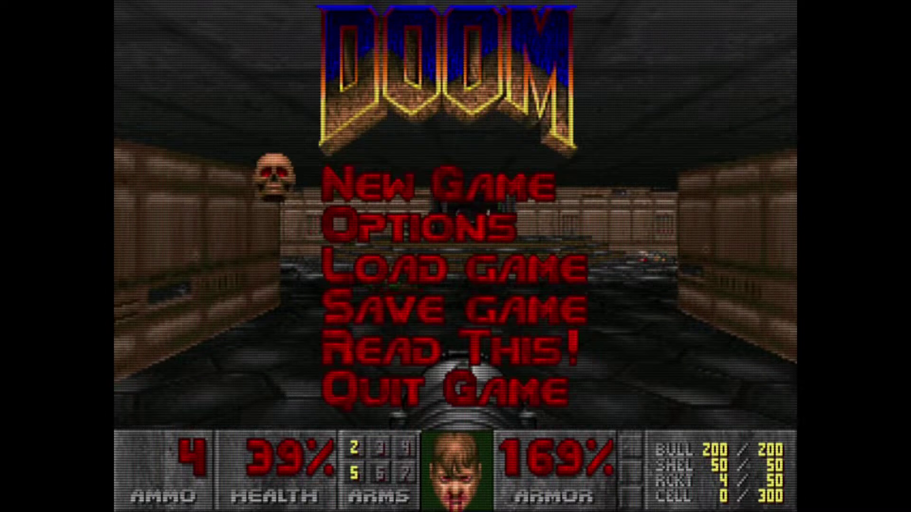
key(Up)
key(Return)
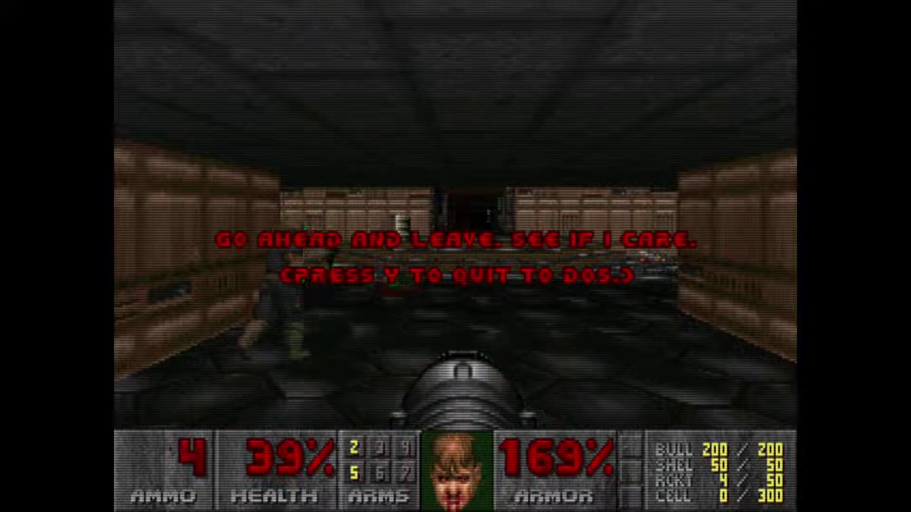
key(y)
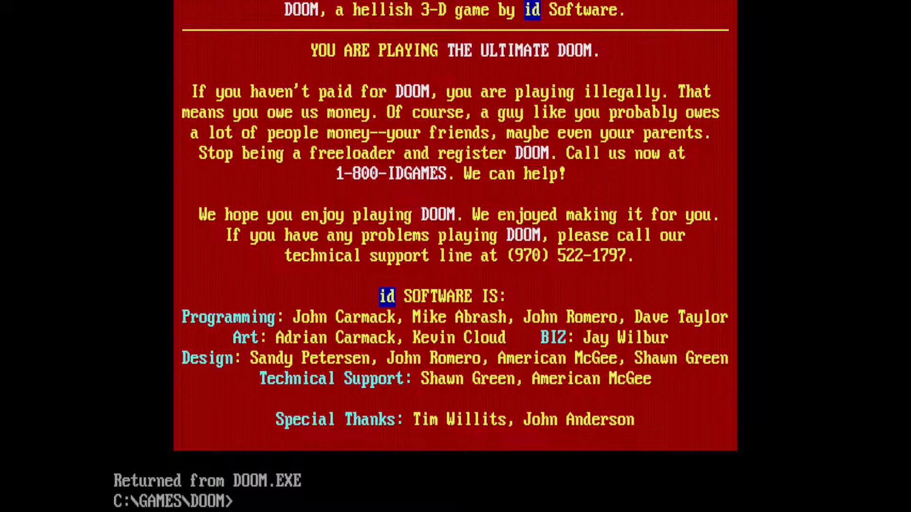
Change to the C:\GAMES\HEXEN directory and list its files in wide format.
text(cd..)
key(Return)
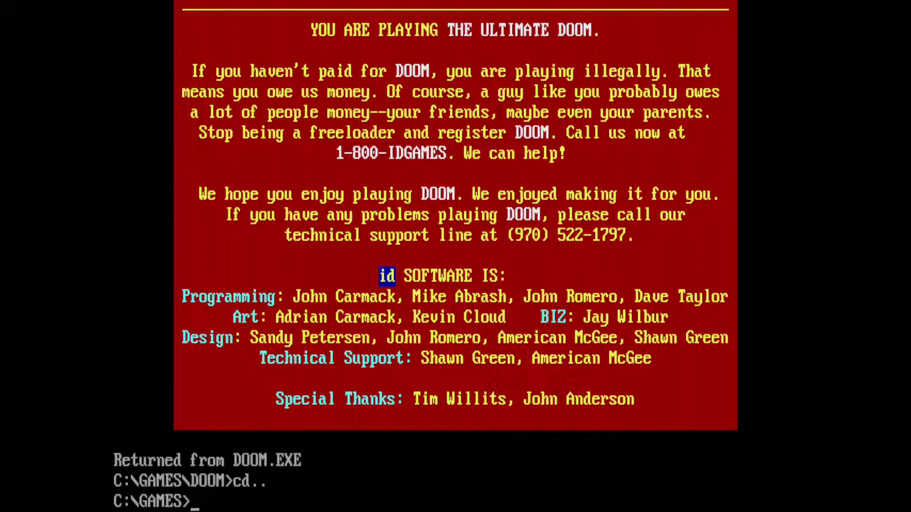
text(cd hexen)
key(Return)
text(dir /w)
key(Return)
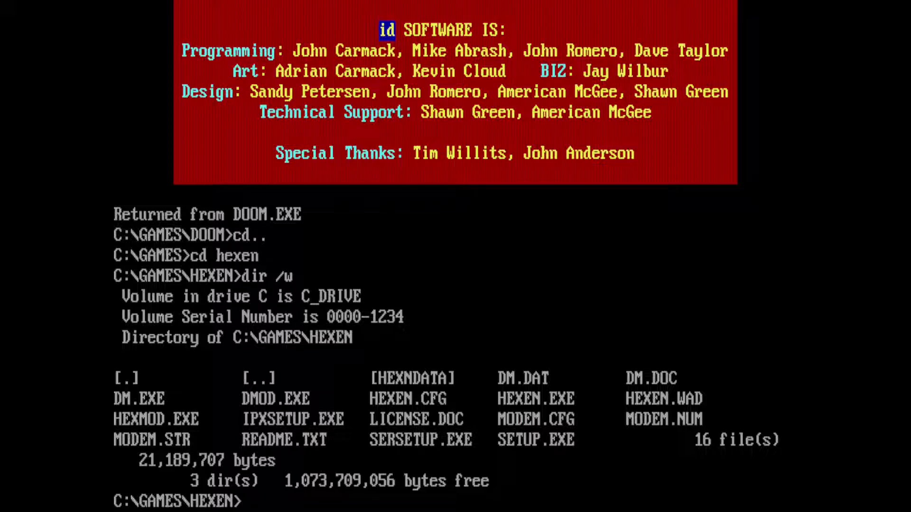
Run the Hexen setup program and open the Sound FX card selection.
text(setup)
key(Return)
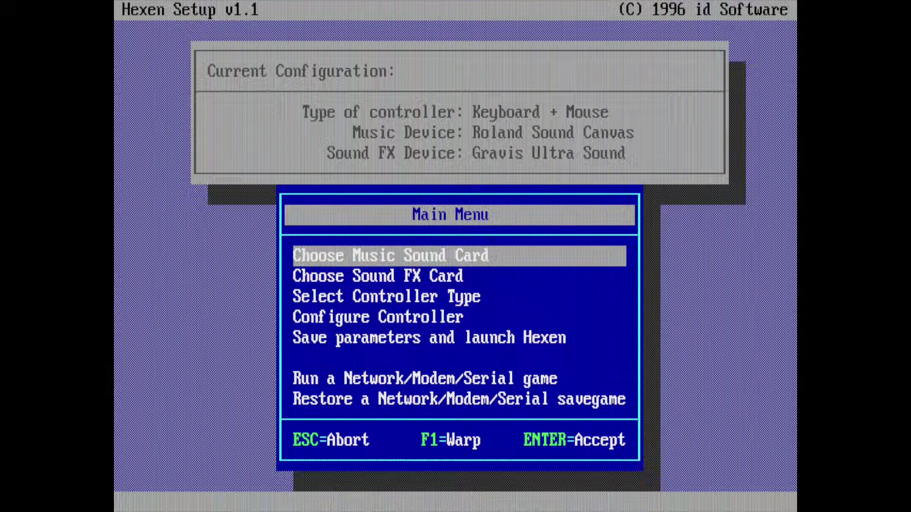
key(Down)
key(Down)
key(Down)
key(Down)
key(Down)
key(Down)
key(Up)
key(Up)
key(Up)
key(Up)
key(Up)
key(Return)
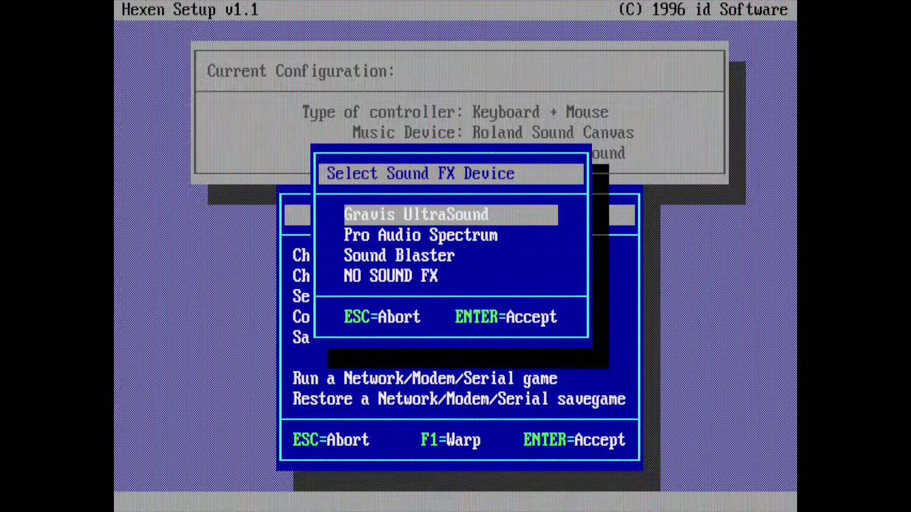
Set the Sound FX device to Sound Blaster on DMA channel 1, accepting the preselected values for the remaining card settings.
key(Down)
key(Down)
key(Return)
key(Return)
key(Return)
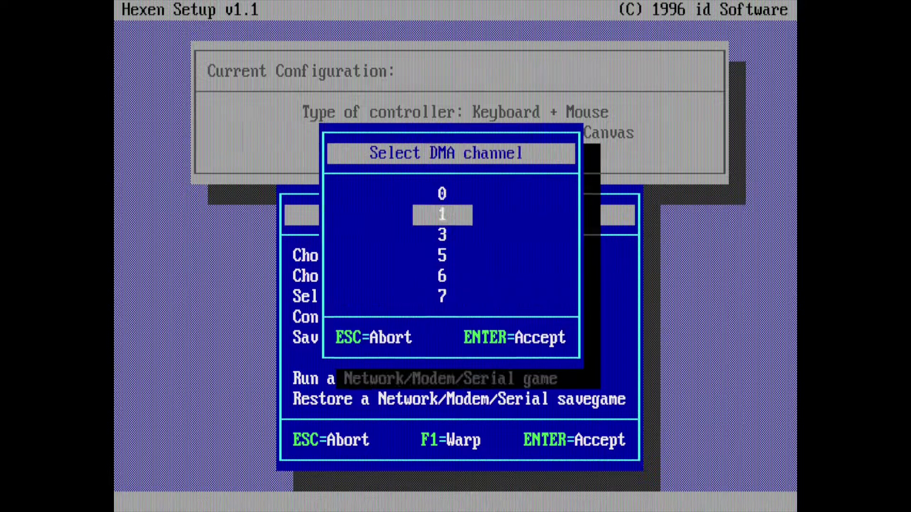
key(Return)
key(Return)
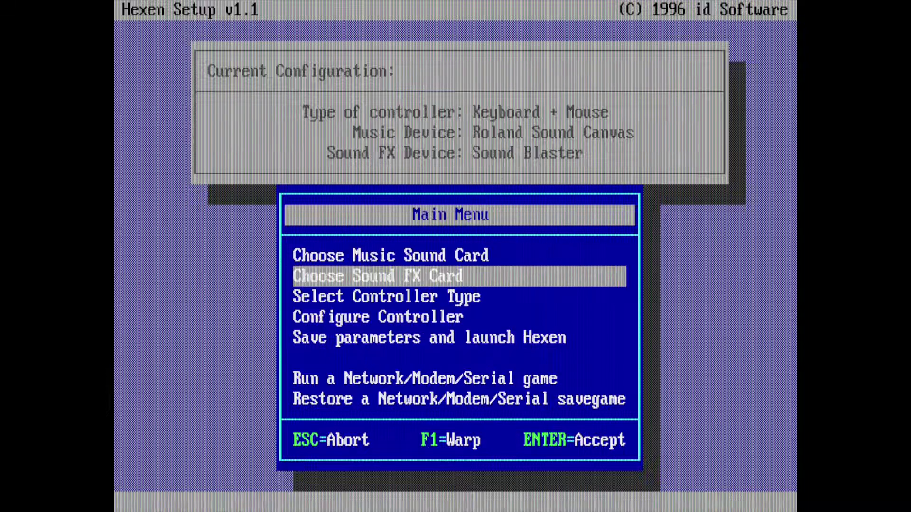
Choose an IPX-compatible network for a Network/Modem/Serial game, dismiss the multiplayer notice and return to the DOS prompt.
key(Down)
key(Down)
key(Down)
key(Down)
key(Down)
key(Up)
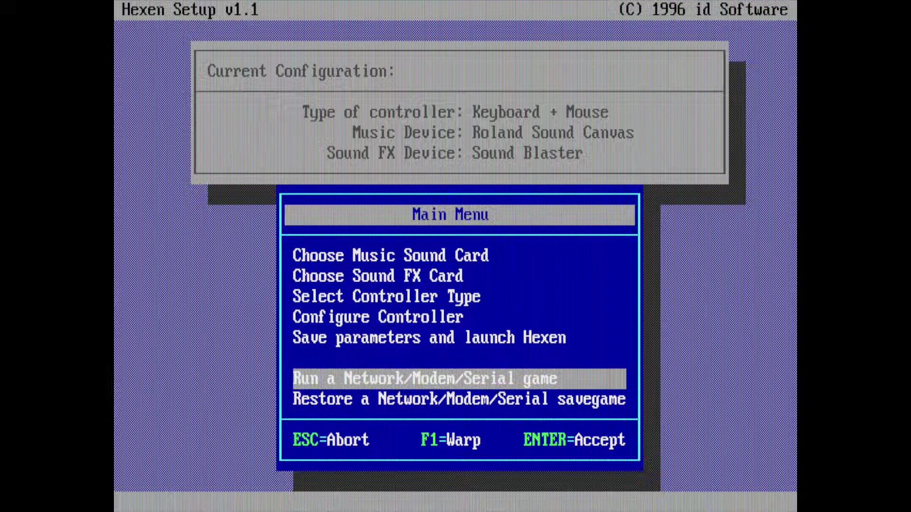
key(Return)
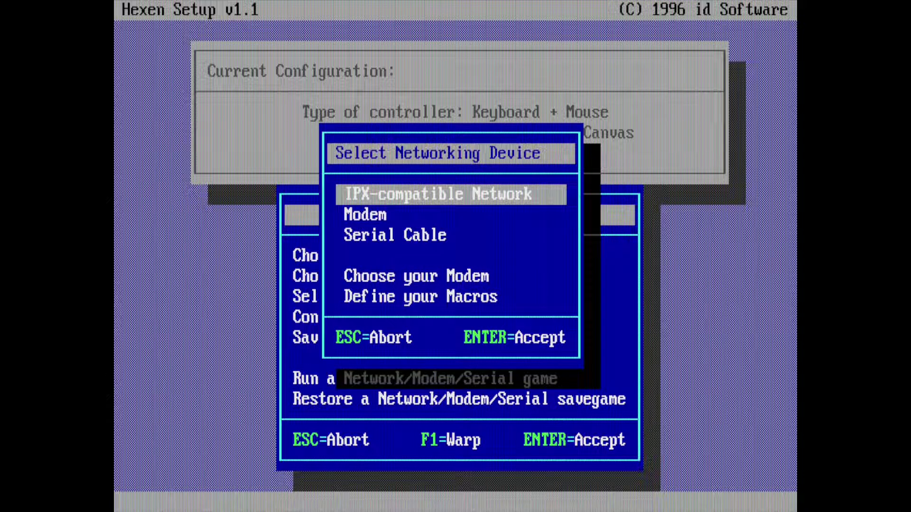
key(Return)
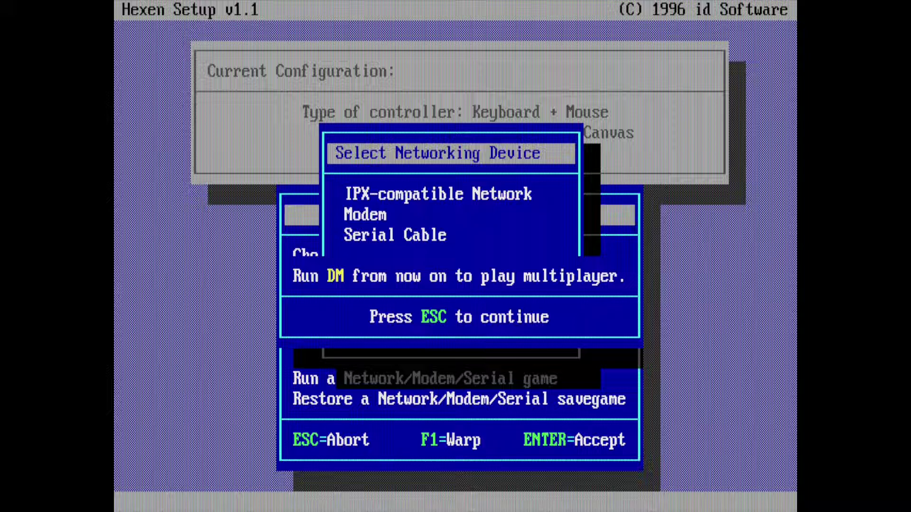
key(Escape)
key(Escape)
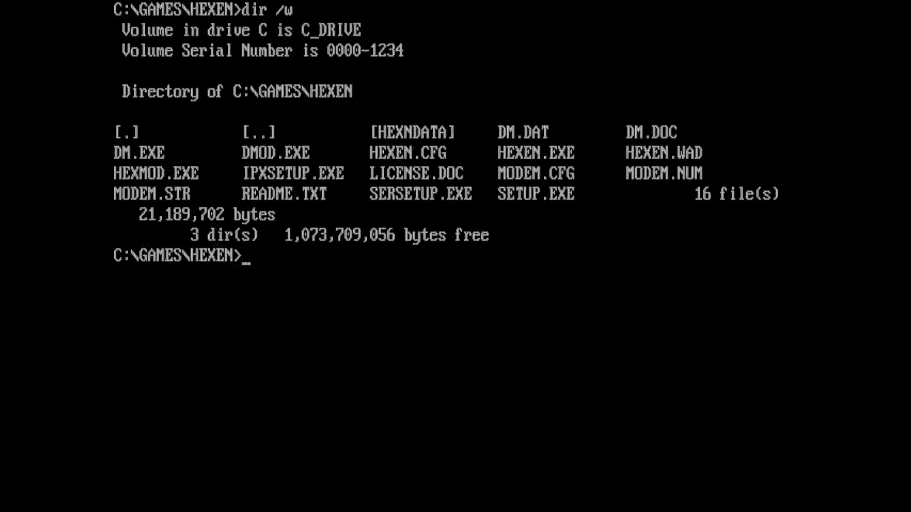
Run the Hexen DeathManager with dm, choose IPX Network as the connect type, and exit without launching a game.
text(dm)
key(Return)
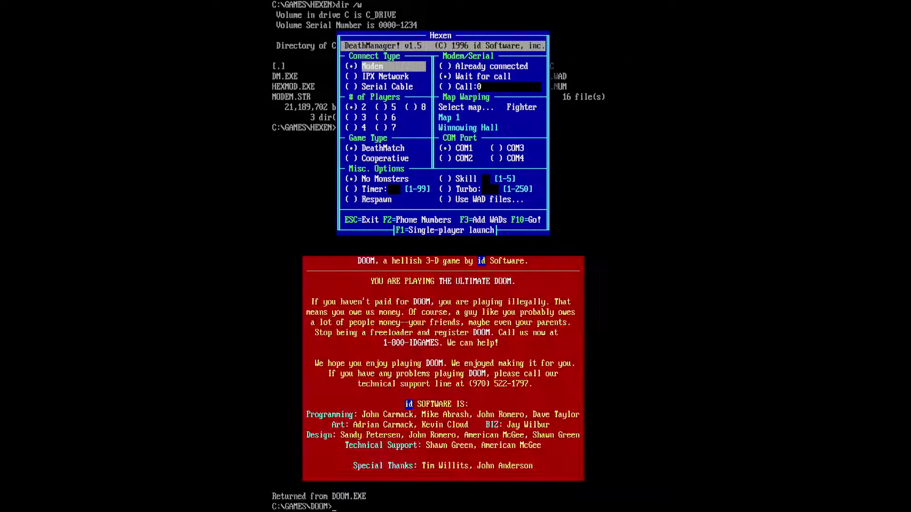
key(Down)
key(Return)
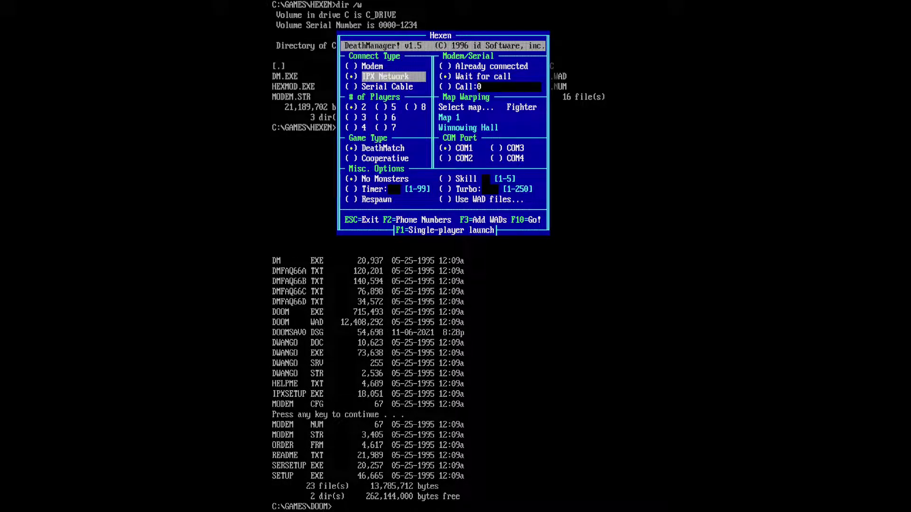
key(Escape)
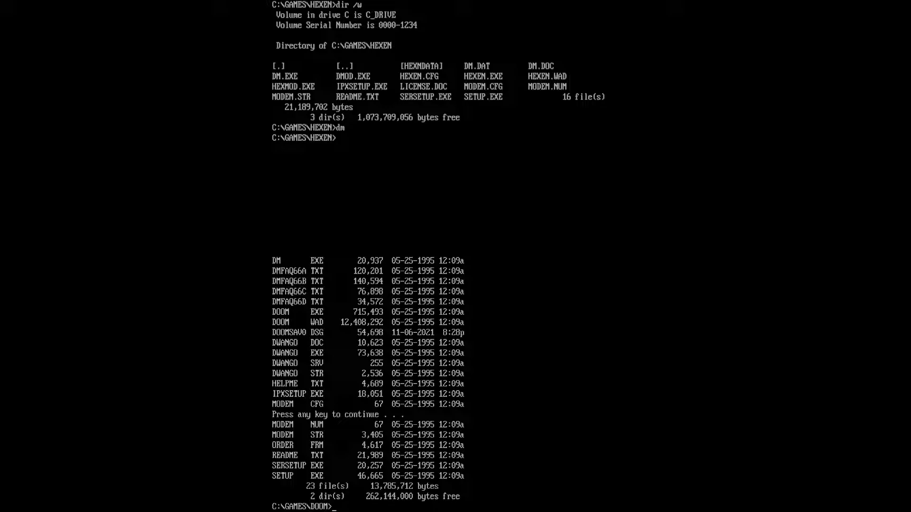
Go back up to C:\GAMES and disconnect the client session from the IPX tunnel with ipxnet disconnect.
text(cd..)
key(Return)
text(ipxn)
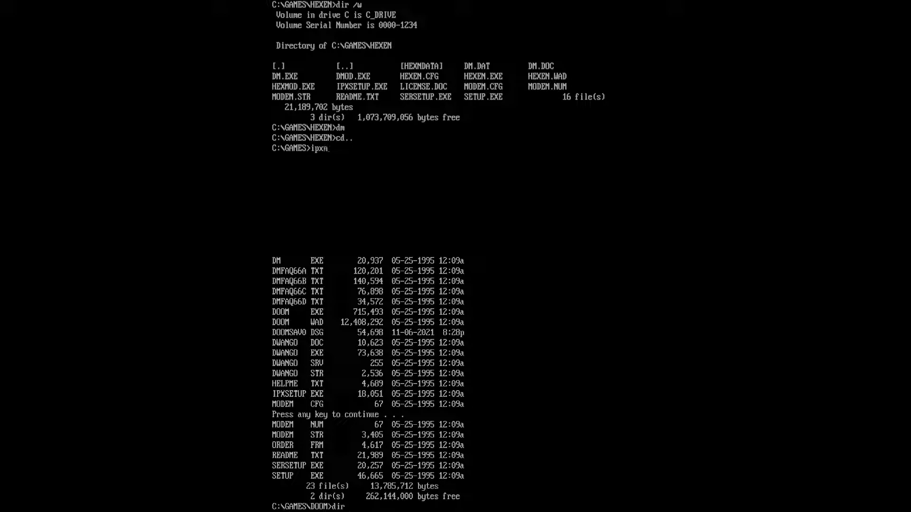
text(et disconnect)
key(Return)
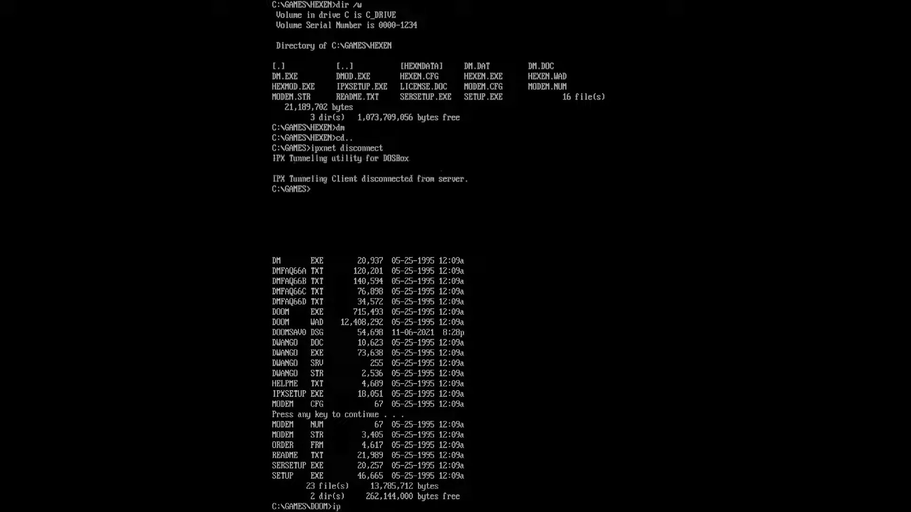
Stop the IPX tunneling server in the other DOSBox session, correcting the command from ipxnet serverstop to ipxnet stopserver.
text(pxnet serverstop)
key(Return)
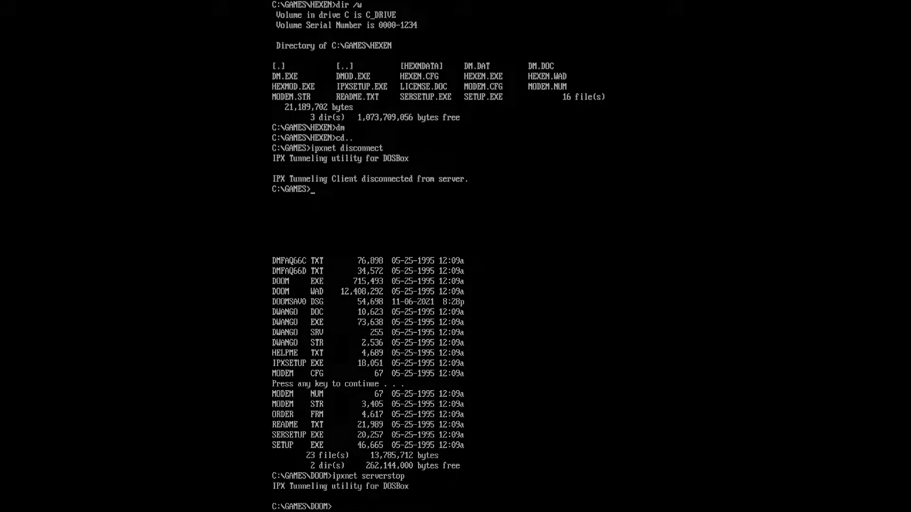
key(Up)
key(BackSpace)
key(BackSpace)
key(BackSpace)
key(BackSpace)
key(BackSpace)
key(BackSpace)
key(BackSpace)
key(BackSpace)
key(BackSpace)
text(topserver)
key(Return)
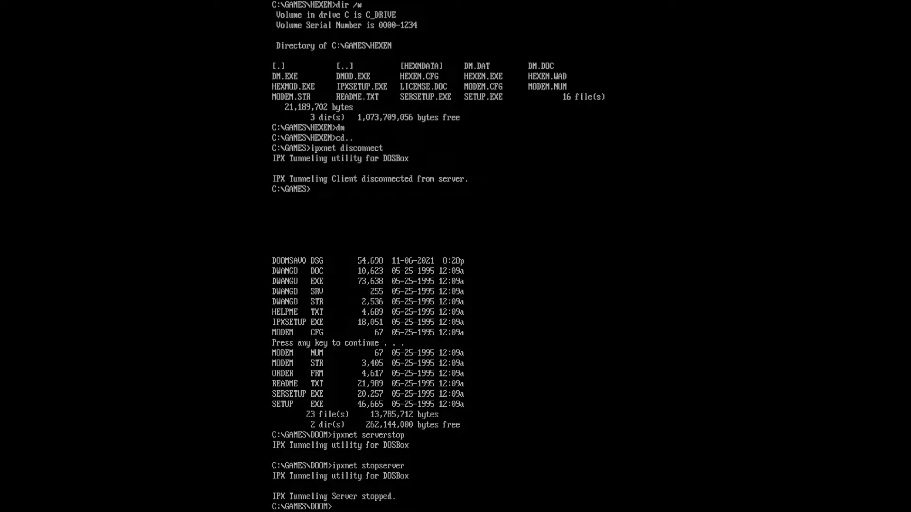